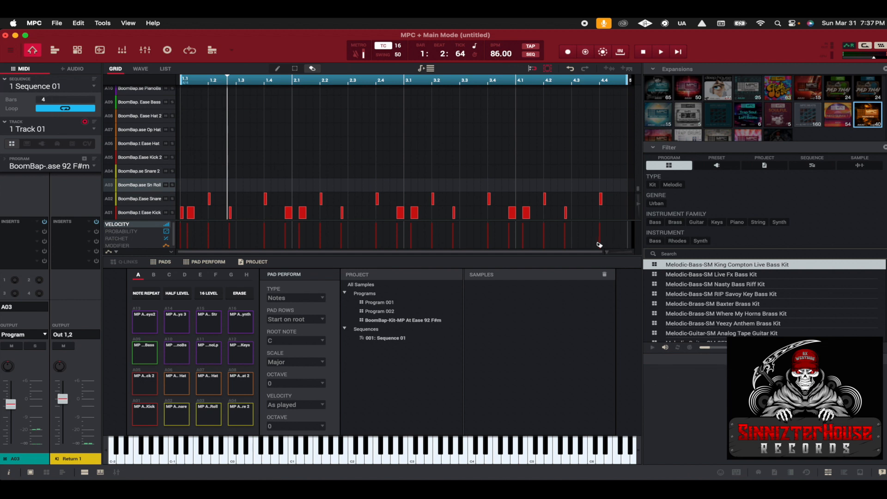
Switch the drum grid to the selection tool, and hide and restore the on-screen MIDI keyboard.
click(297, 70)
mouse_move(638, 205)
mouse_down()
mouse_move(641, 194)
mouse_move(643, 217)
mouse_move(645, 205)
mouse_up()
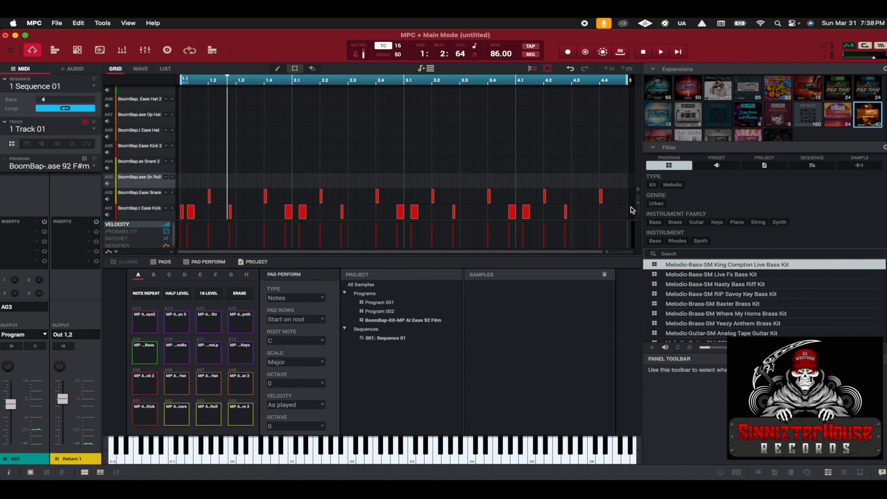
drag(642, 205, 642, 210)
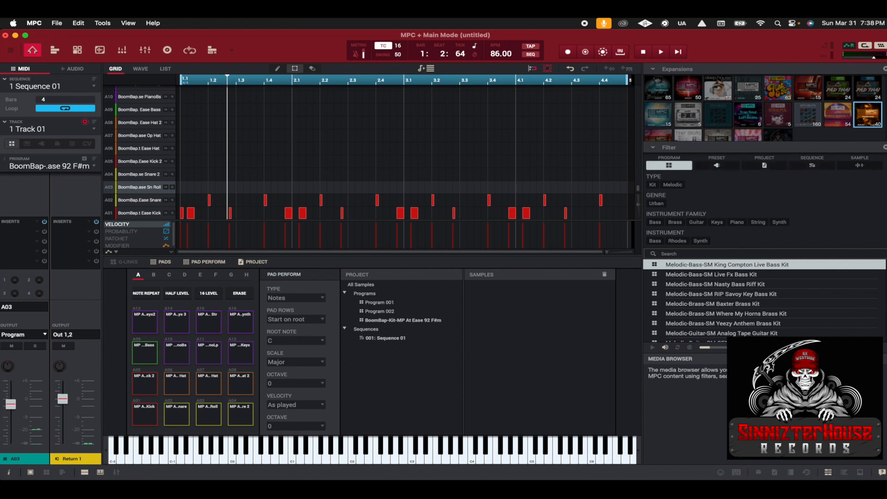
click(100, 472)
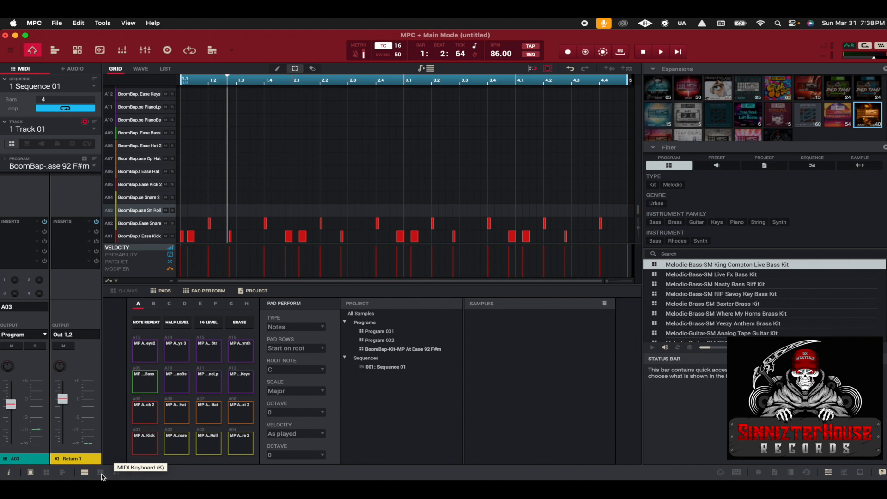
click(100, 473)
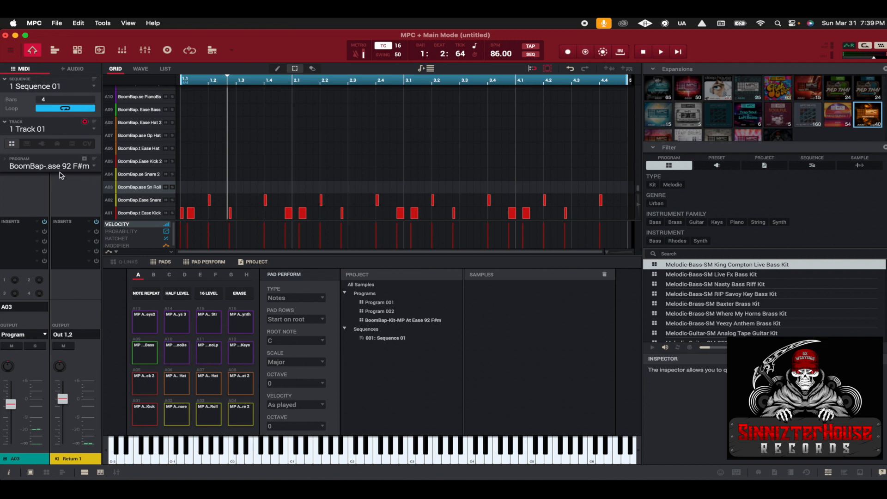
Play the four-bar kick and snare sequence with all pad rows fitted in the grid, and stop it near the end.
key(space)
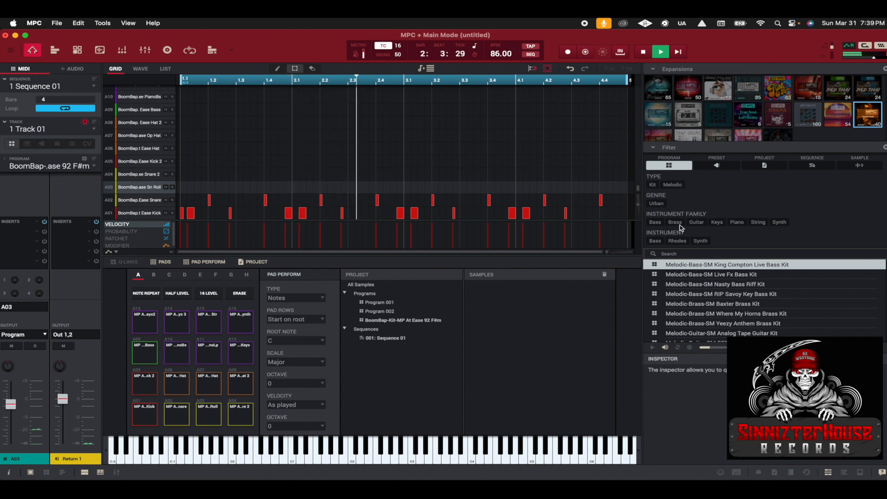
drag(639, 205, 639, 208)
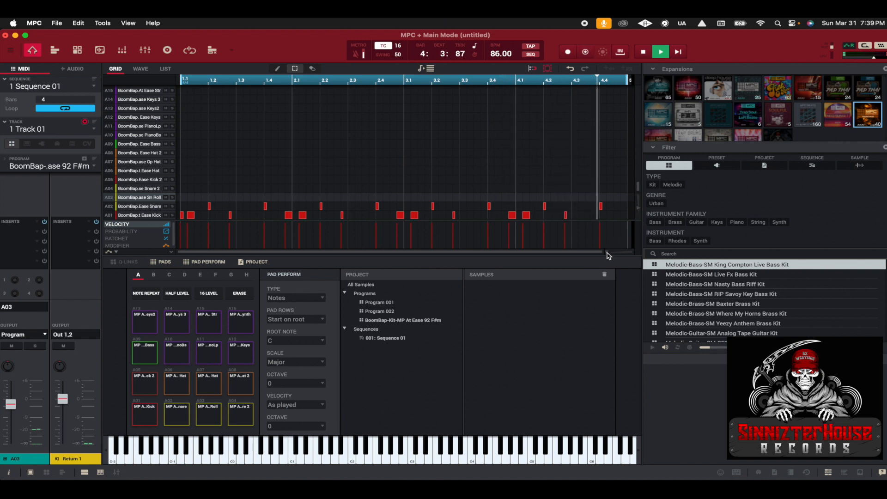
key(space)
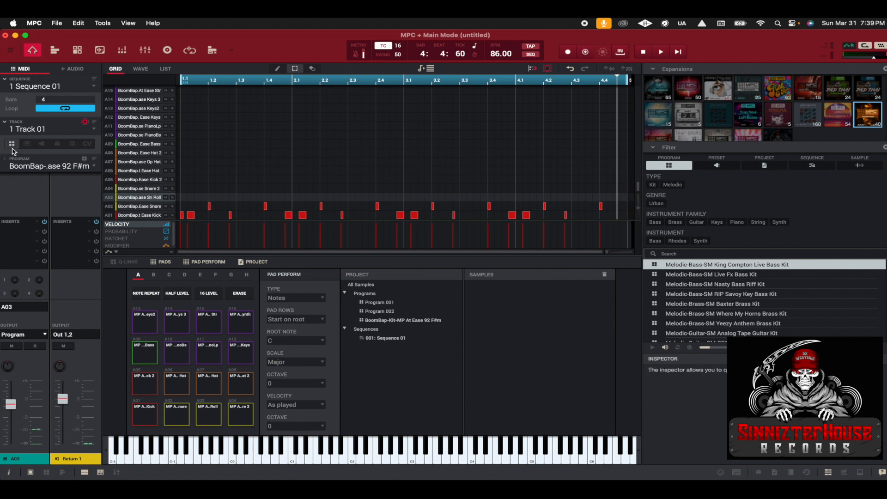
Rename track 1 as "Kick -Snare Trk 1".
double_click(48, 130)
text(DRums)
key(BackSpace)
key(BackSpace)
key(BackSpace)
key(BackSpace)
key(BackSpace)
text(Kick)
text(-Snare Tr)
text(1)
key(Return)
Switch to unused track 2 and make it a plugin track.
click(94, 131)
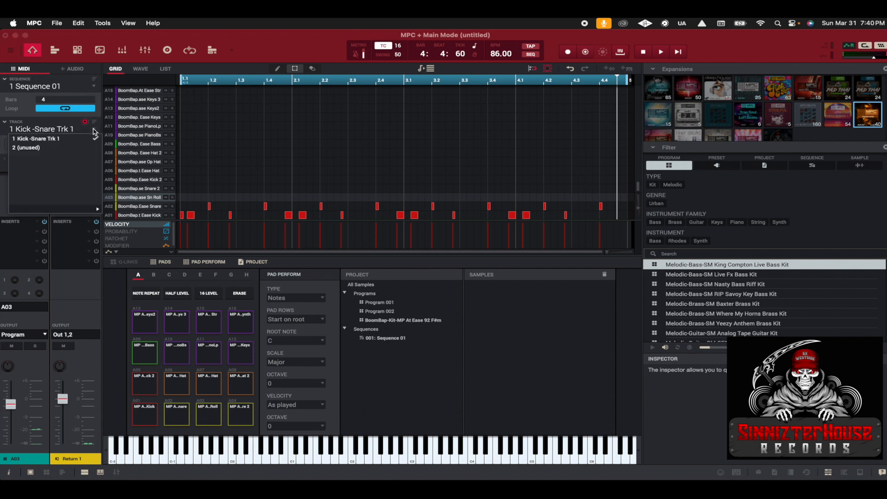
click(53, 150)
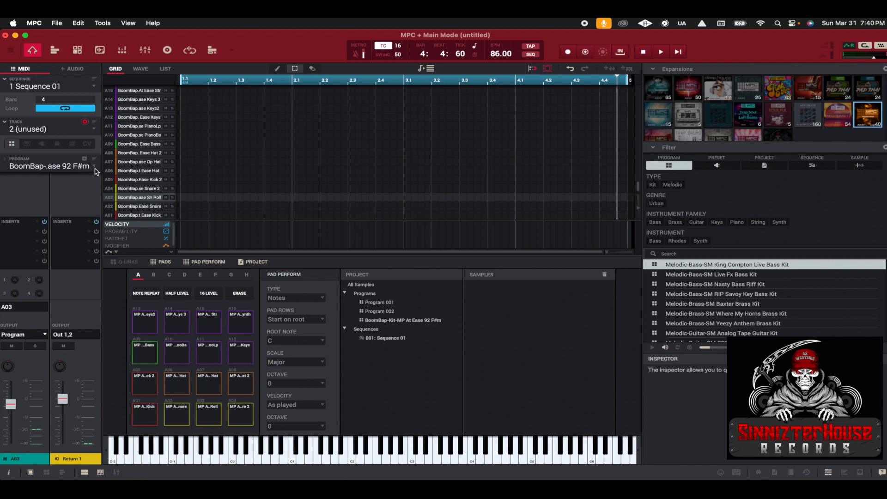
click(43, 144)
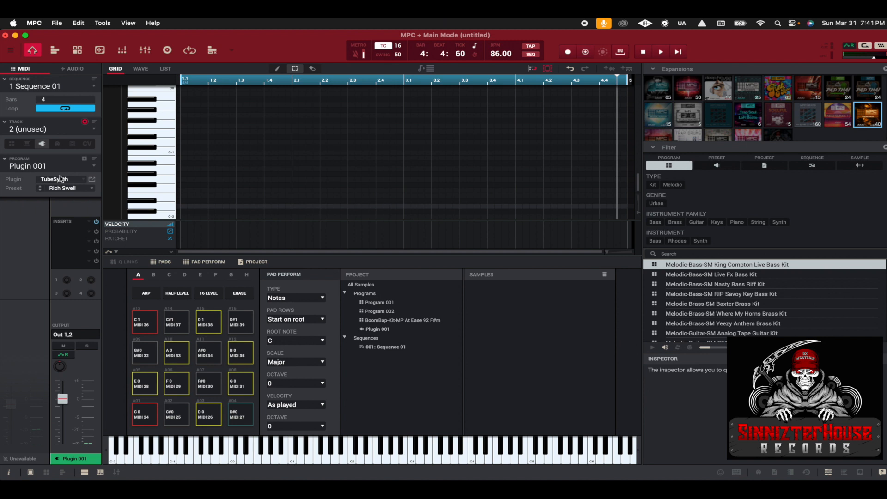
Examine the available instrument plugins, including the Initial Audio and Image-Line groups under AudioUnit, and keep TubeSynth.
click(84, 183)
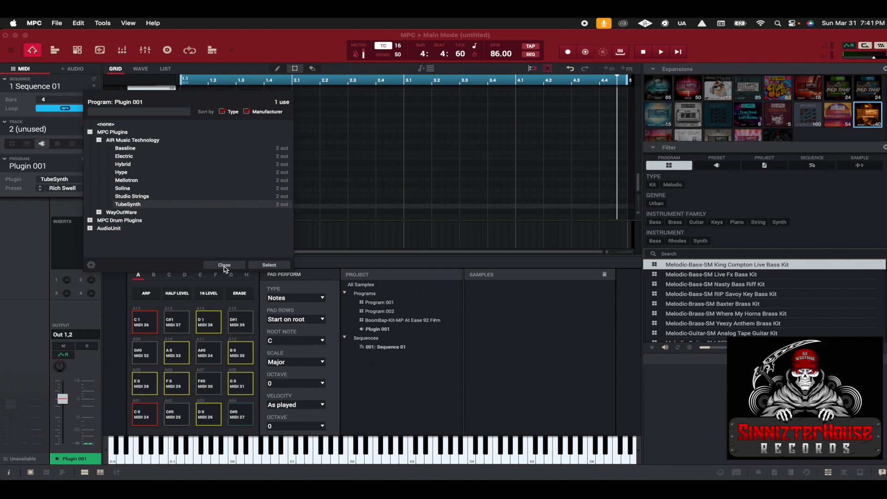
click(224, 265)
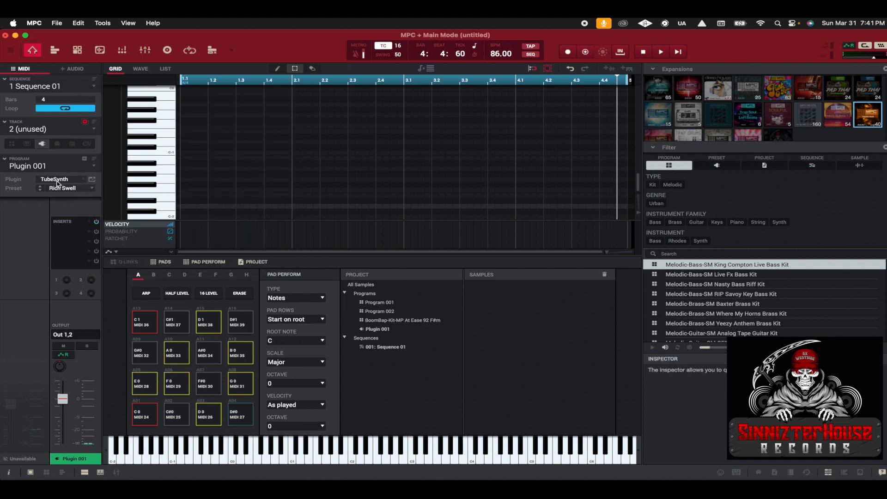
click(85, 183)
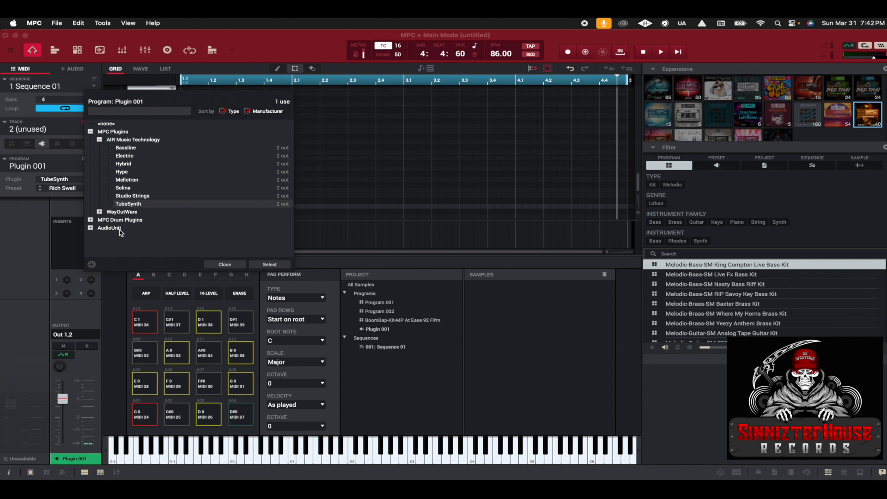
click(90, 228)
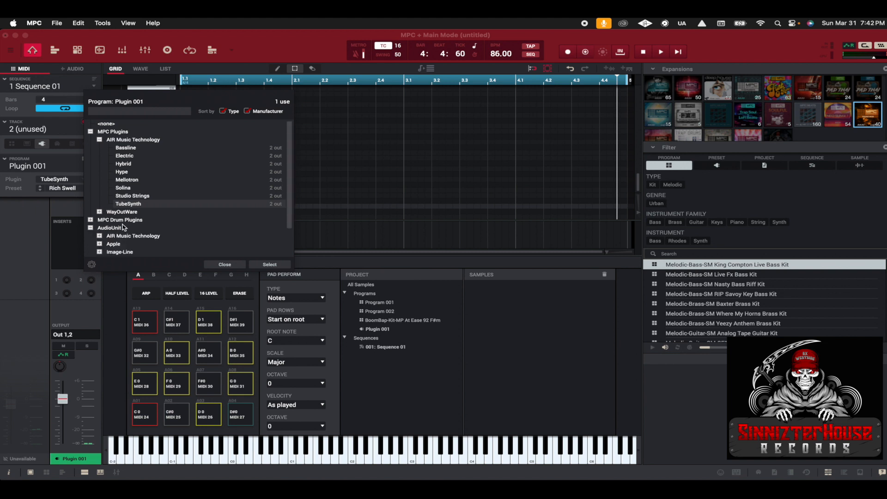
scroll(104, 222, down, 3)
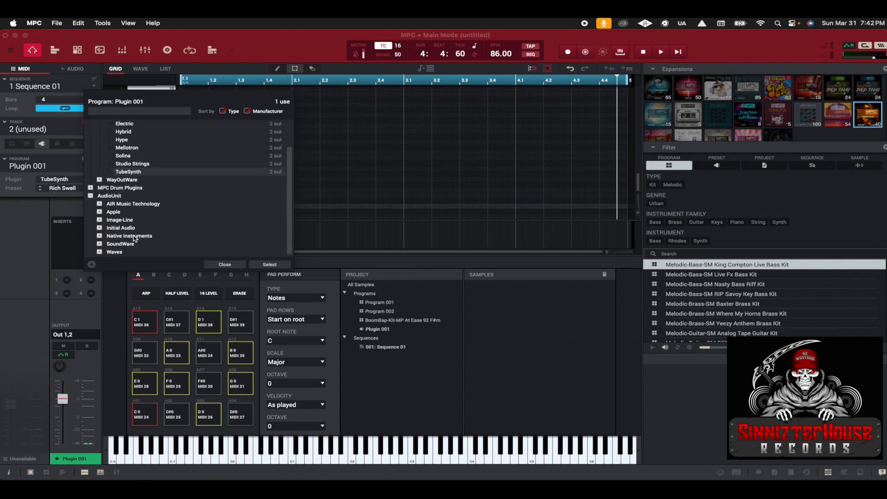
click(100, 228)
click(99, 228)
click(100, 220)
click(100, 221)
click(91, 197)
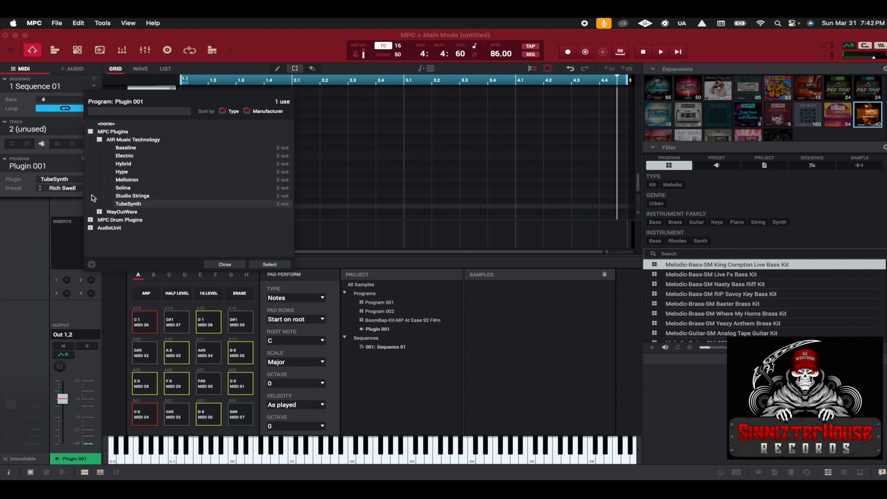
click(234, 265)
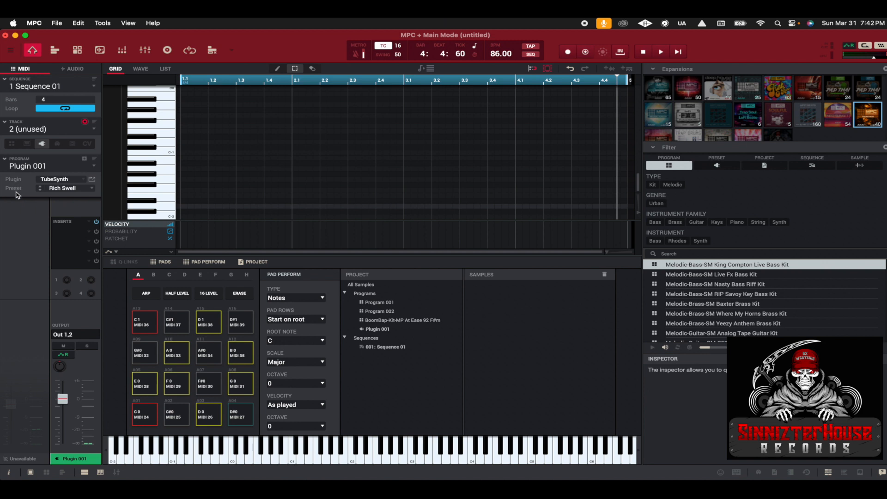
Load the Soft Rich Pad preset from TubeSynth's Pad category on track 2.
click(93, 189)
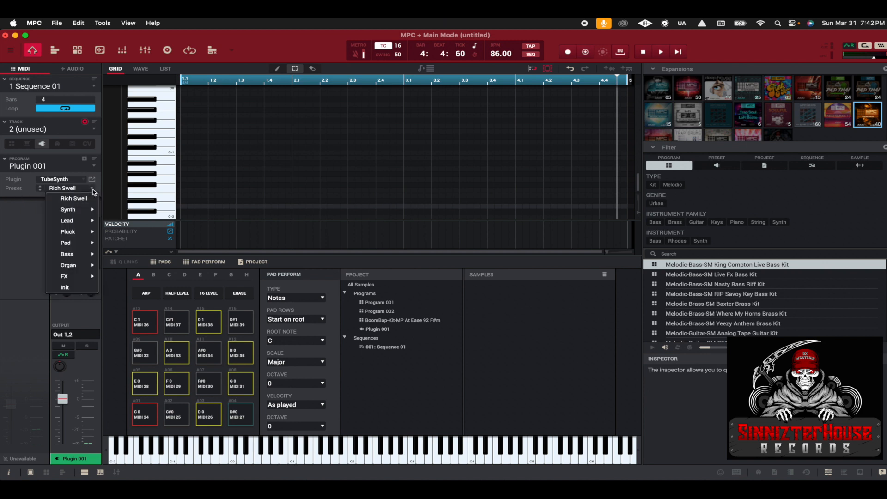
mouse_move(83, 214)
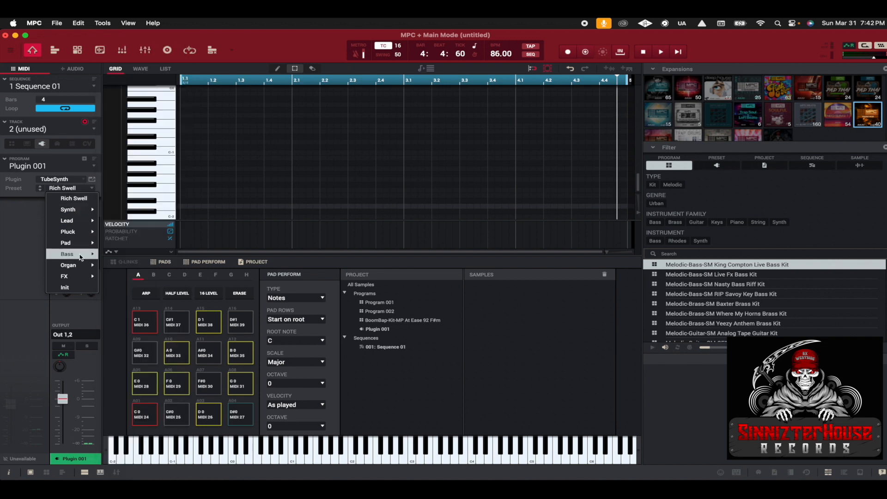
mouse_move(84, 278)
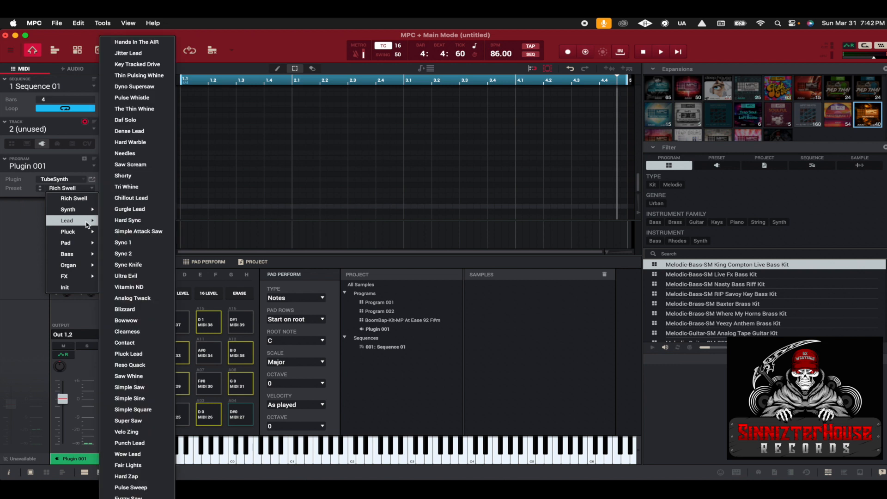
mouse_move(87, 245)
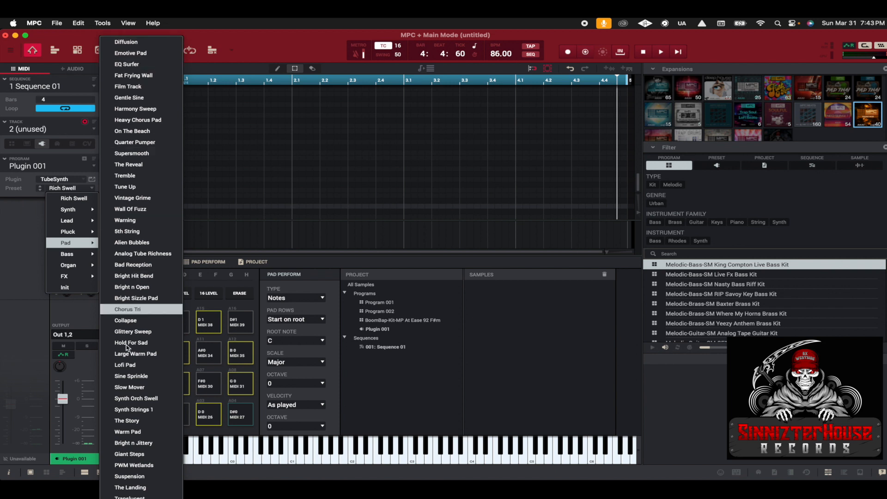
mouse_move(132, 498)
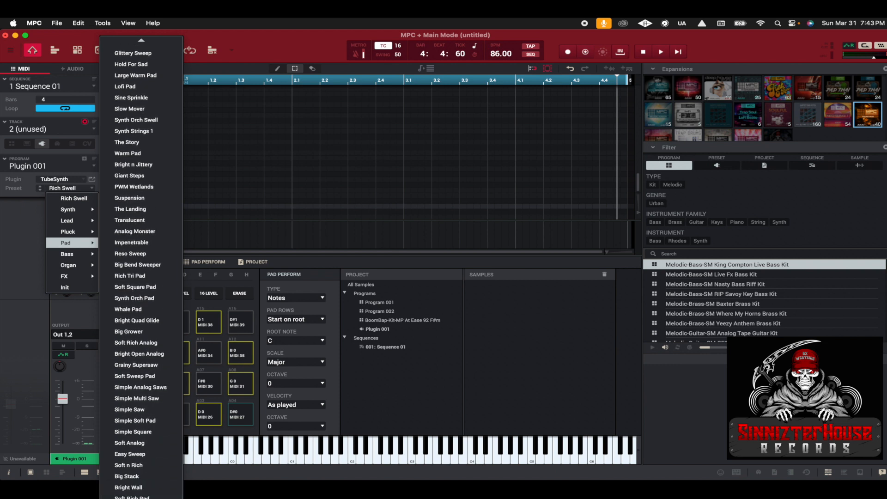
click(138, 497)
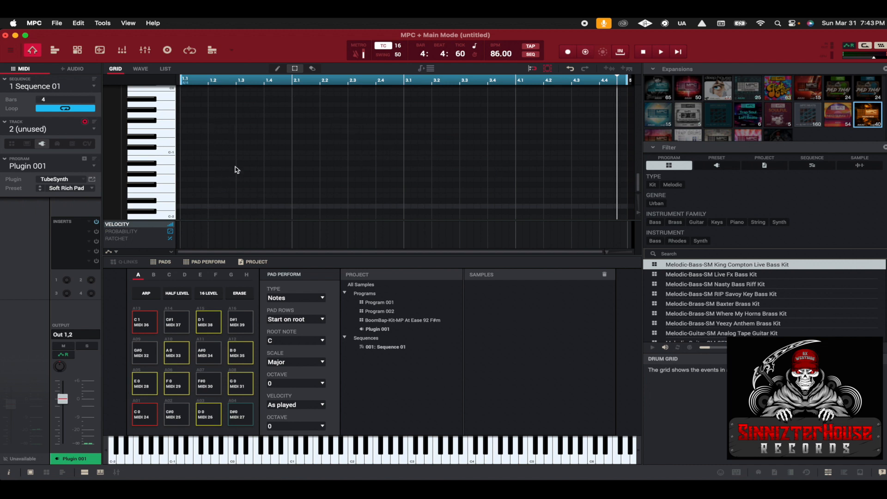
Play the sequence while auditioning the pad sound and finding its notes in the higher octaves of the piano roll, and stop playback.
key(space)
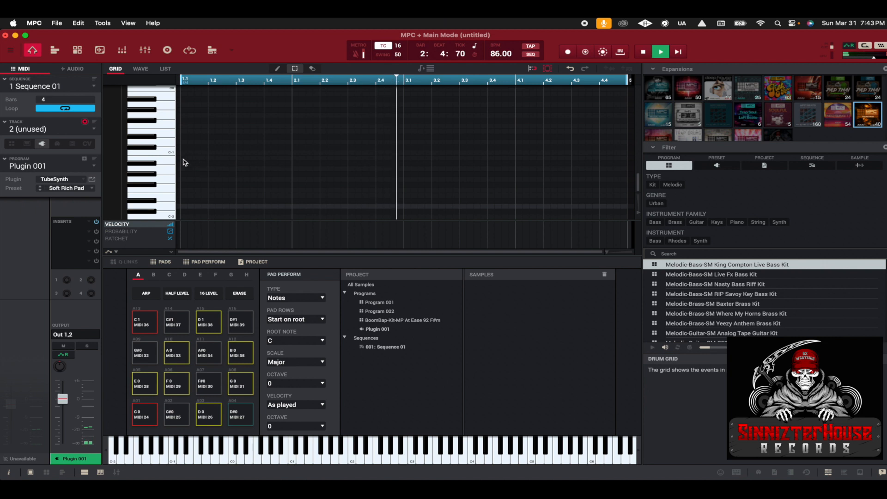
scroll(157, 168, up, 2)
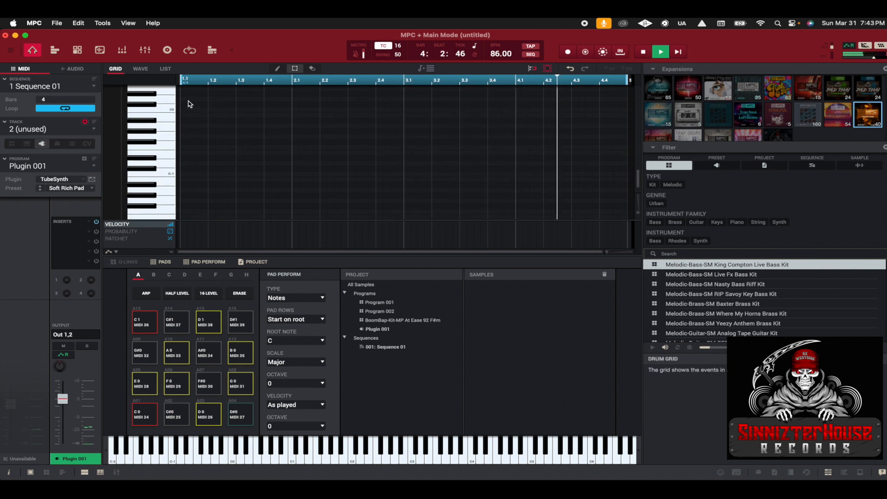
scroll(162, 154, up, 4)
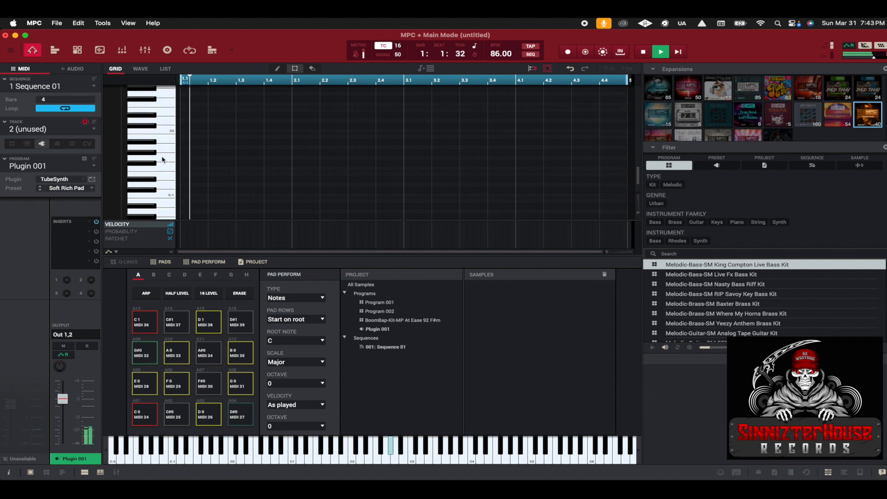
scroll(163, 160, up, 2)
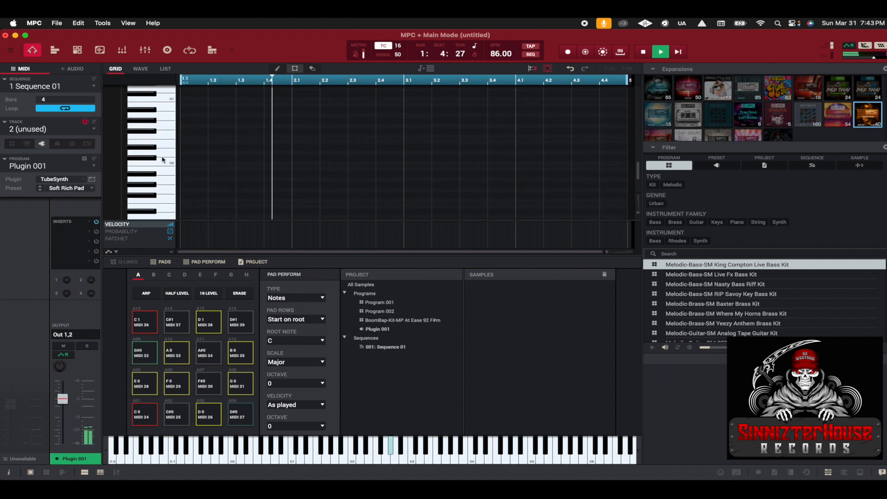
scroll(163, 160, up, 1)
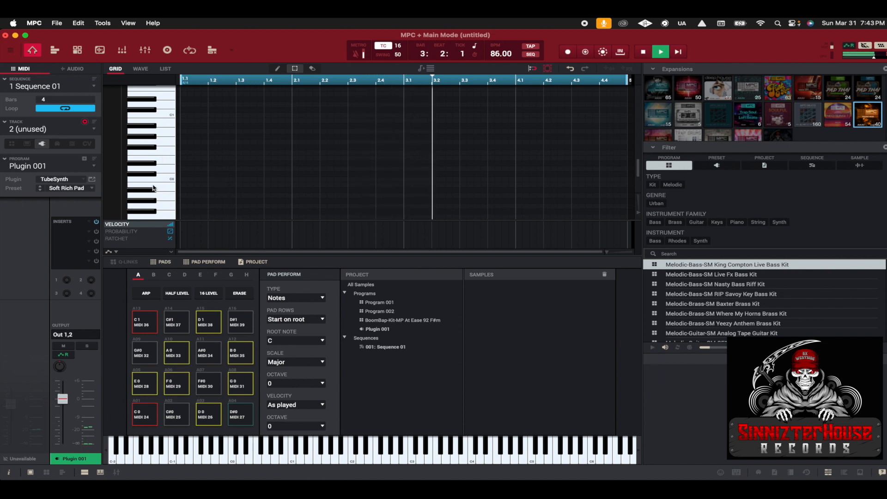
scroll(154, 187, up, 1)
scroll(154, 187, up, 2)
scroll(164, 171, up, 2)
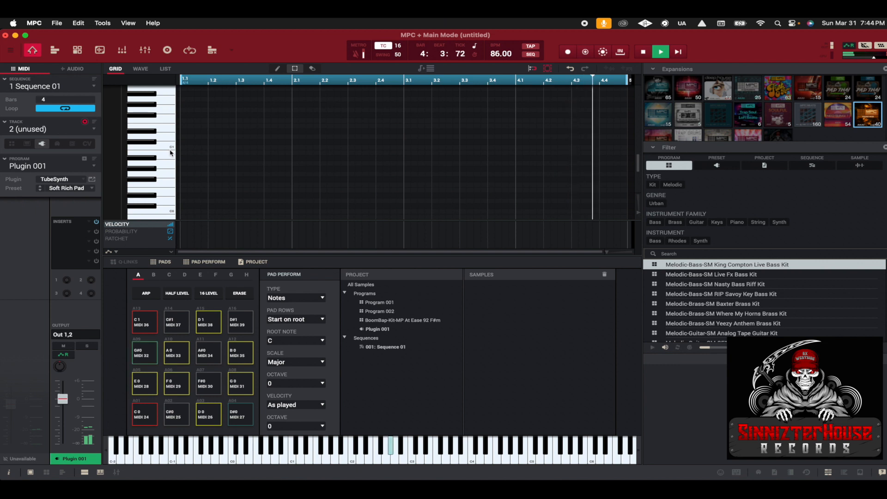
scroll(167, 159, up, 7)
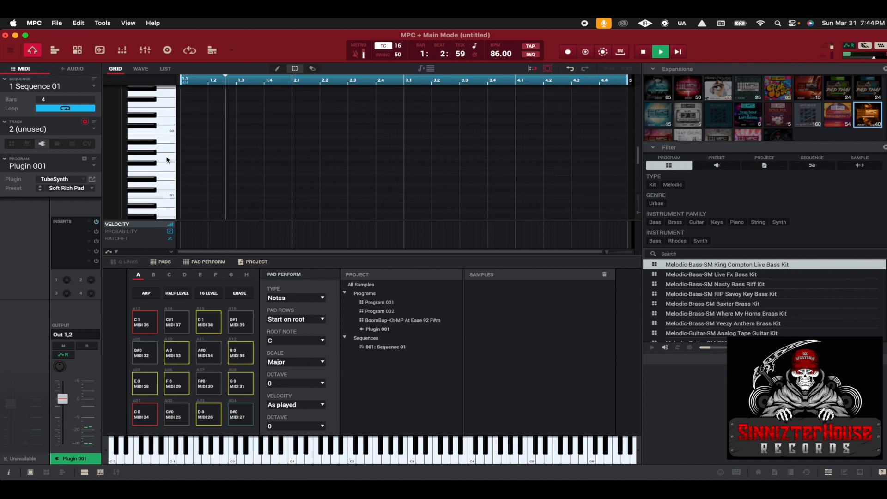
scroll(162, 166, up, 4)
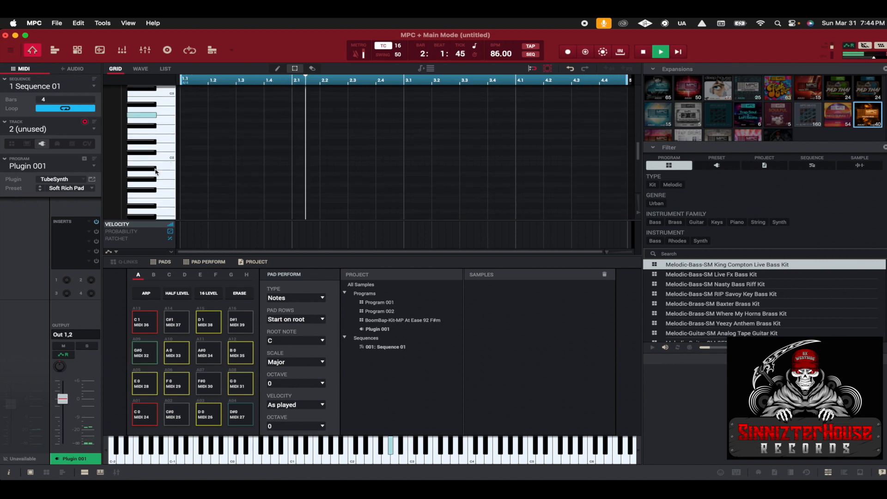
scroll(156, 172, up, 5)
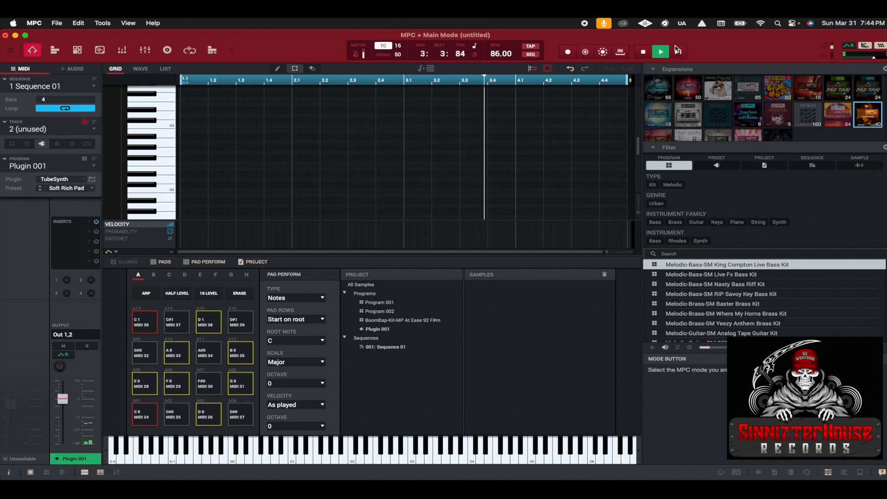
click(643, 52)
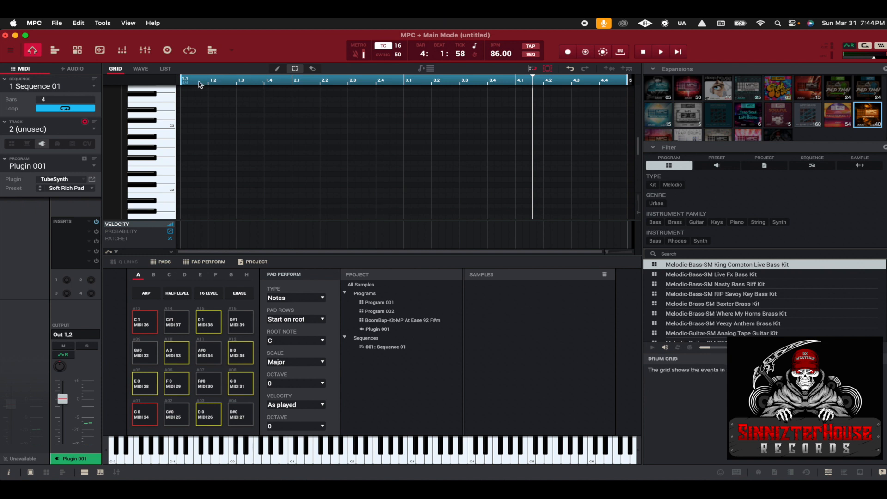
click(183, 82)
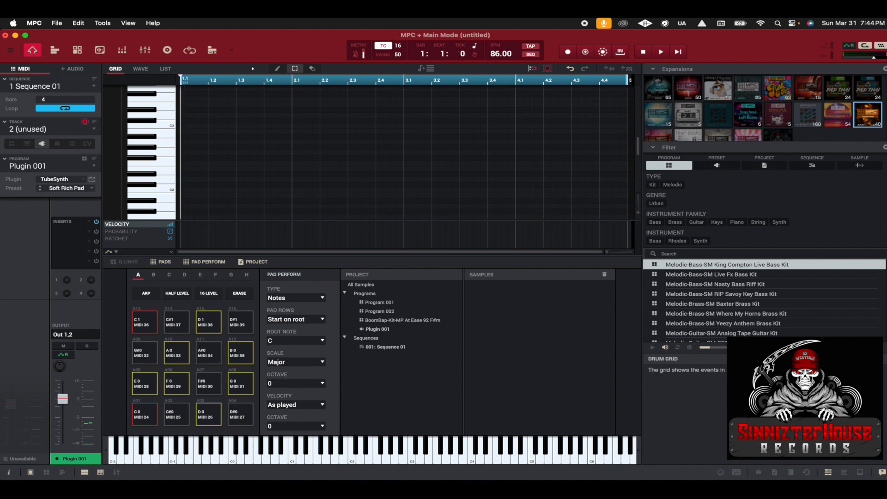
click(568, 53)
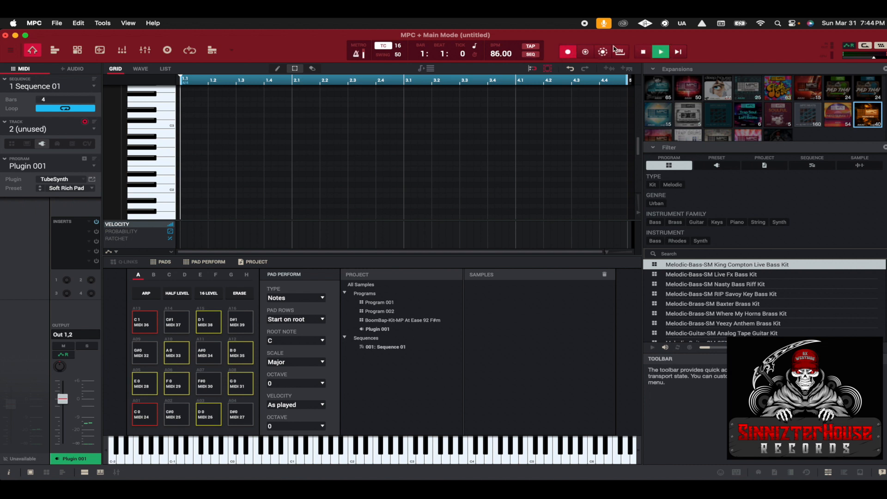
click(661, 54)
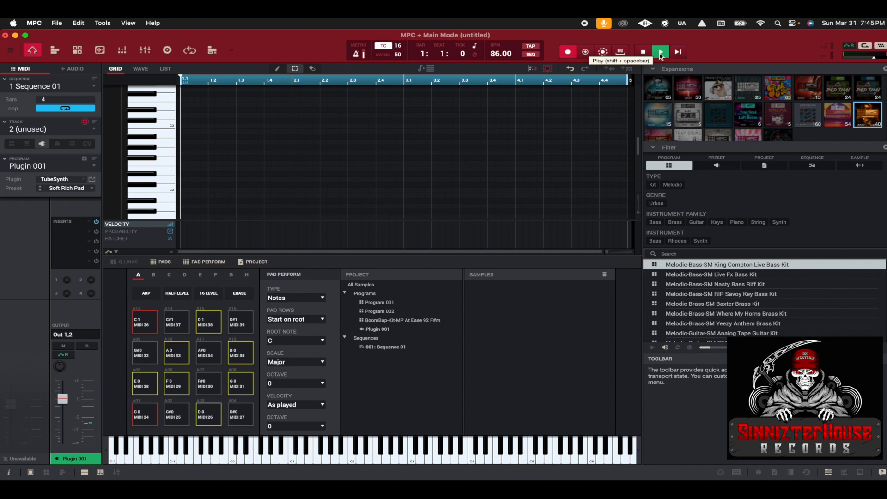
click(661, 54)
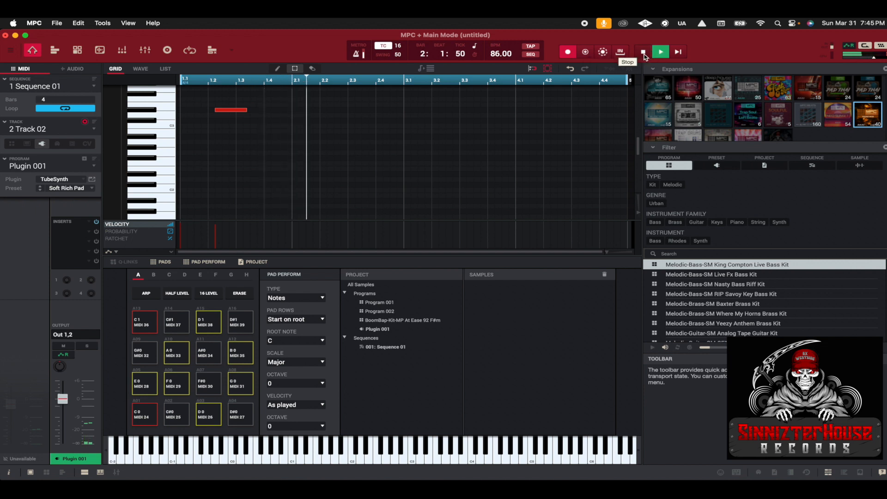
click(644, 54)
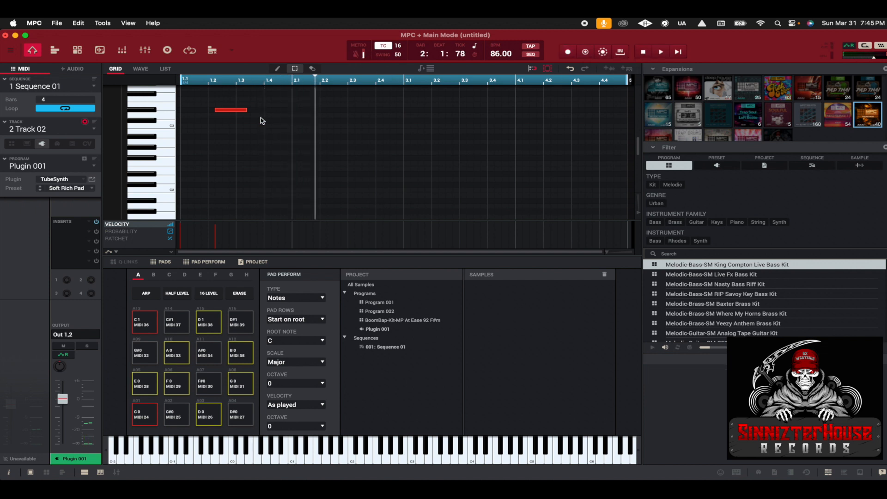
scroll(260, 112, up, 3)
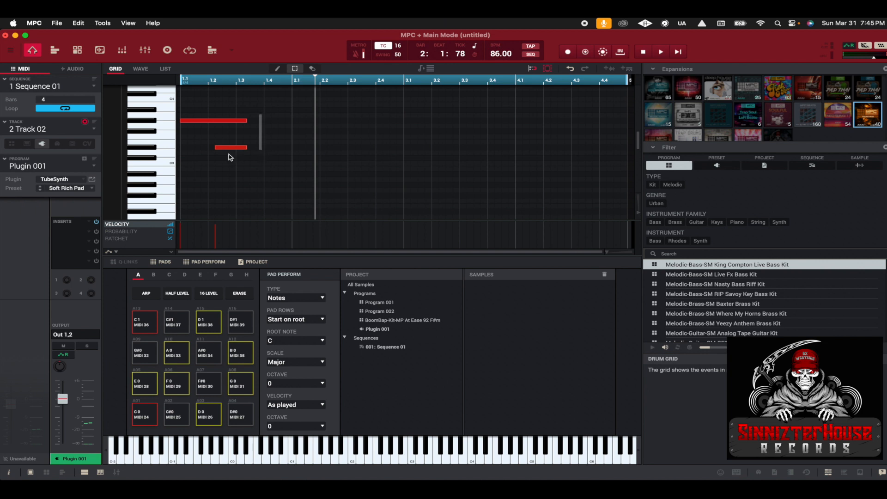
drag(263, 114, 187, 164)
key(Delete)
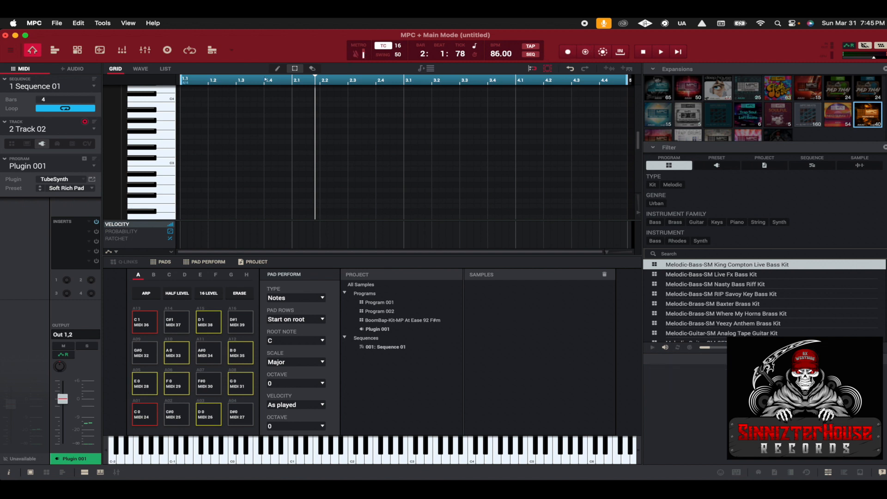
Start a recording pass on track 2 from the sequence start, turn off the metronome, and stop the pass.
click(187, 81)
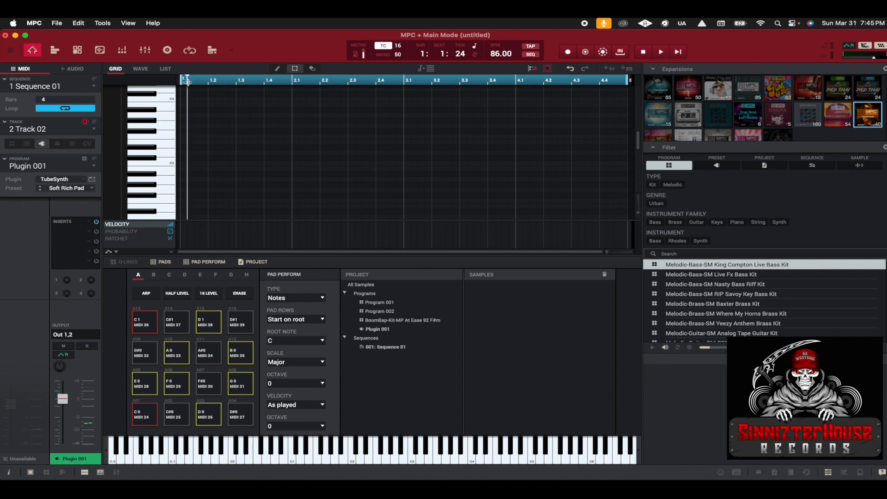
click(178, 82)
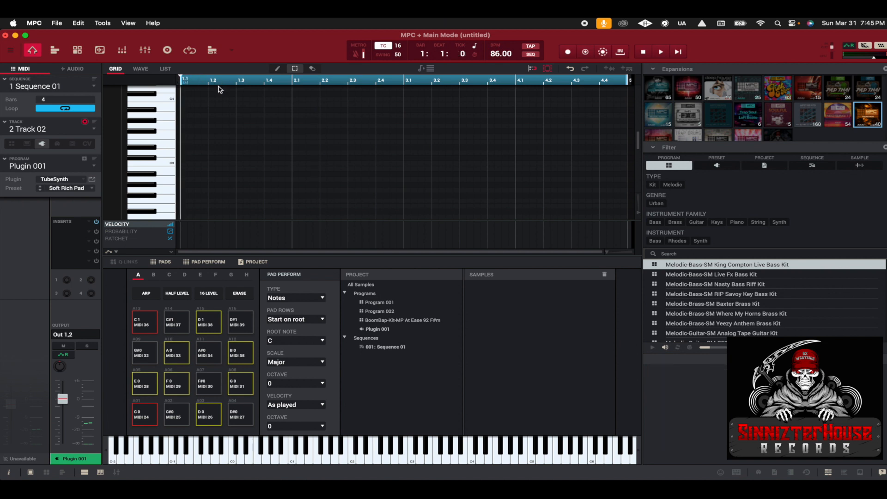
click(569, 54)
click(654, 52)
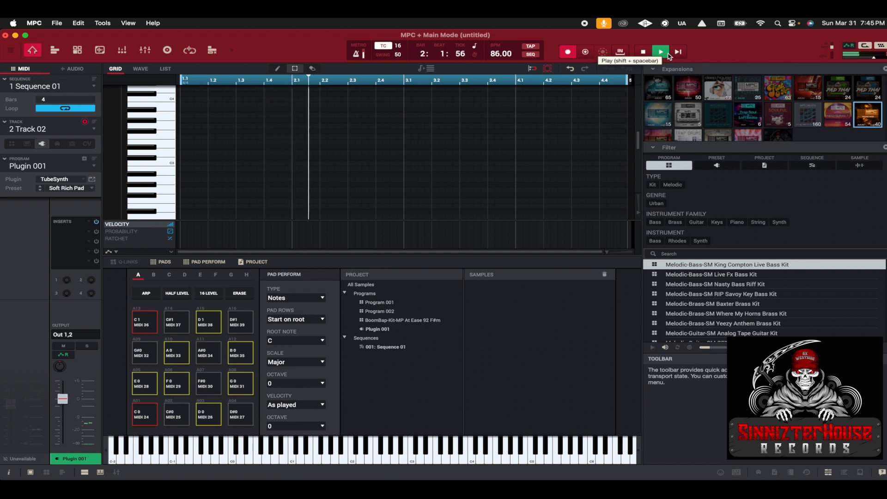
click(356, 55)
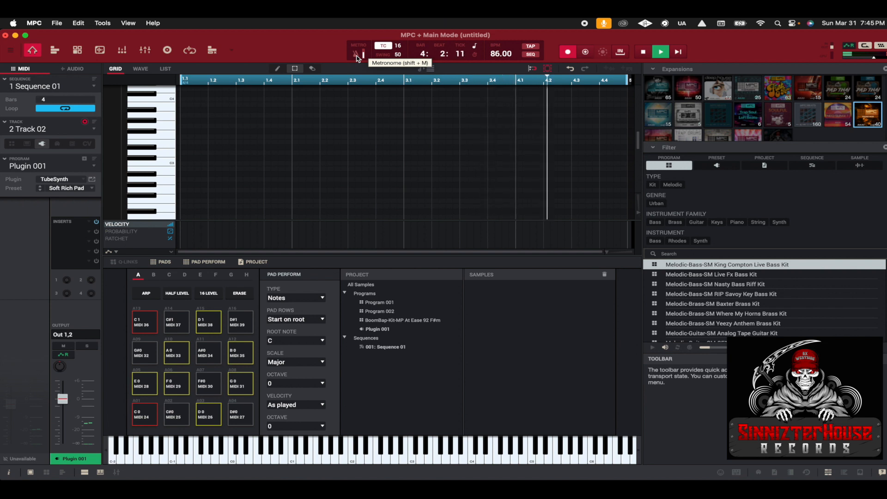
click(644, 53)
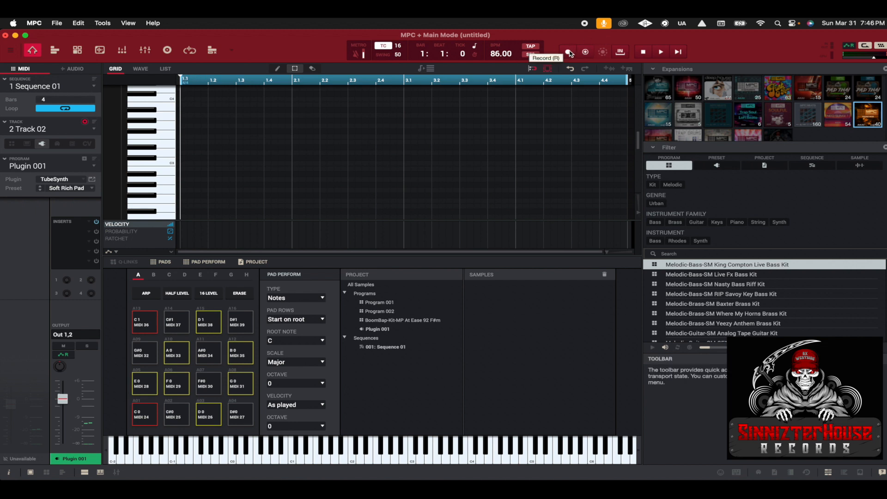
Overdub a four-bar pad melody on track 2 from the sequence start, end overdubbing and stop playback.
click(659, 52)
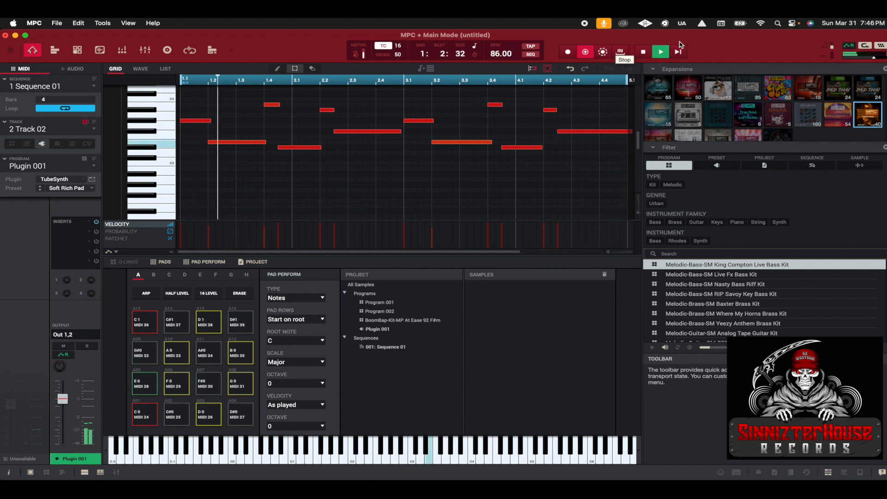
click(586, 52)
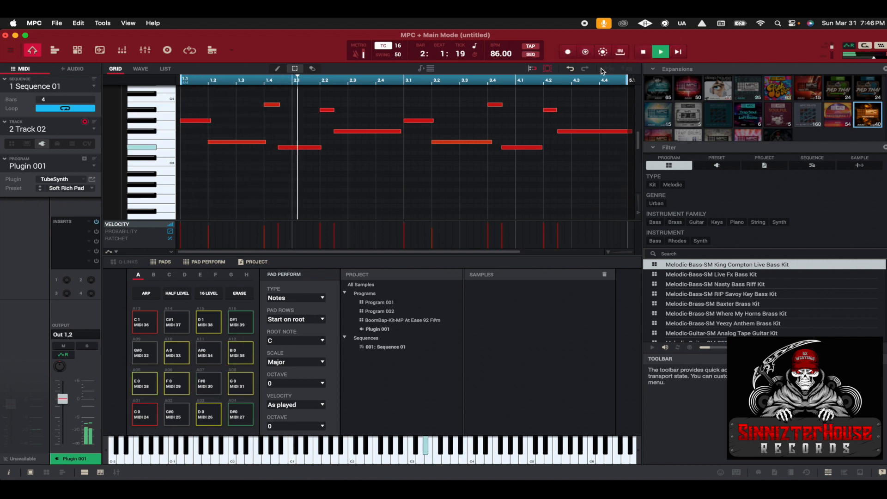
key(space)
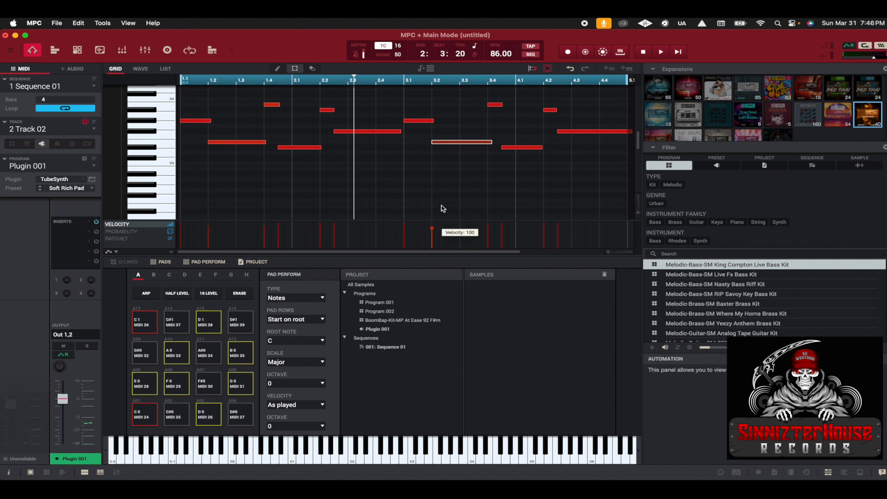
Select all recorded pad notes and raise their velocities to 127, including the softer note at beat 3.2.
drag(185, 150, 587, 156)
drag(502, 225, 502, 205)
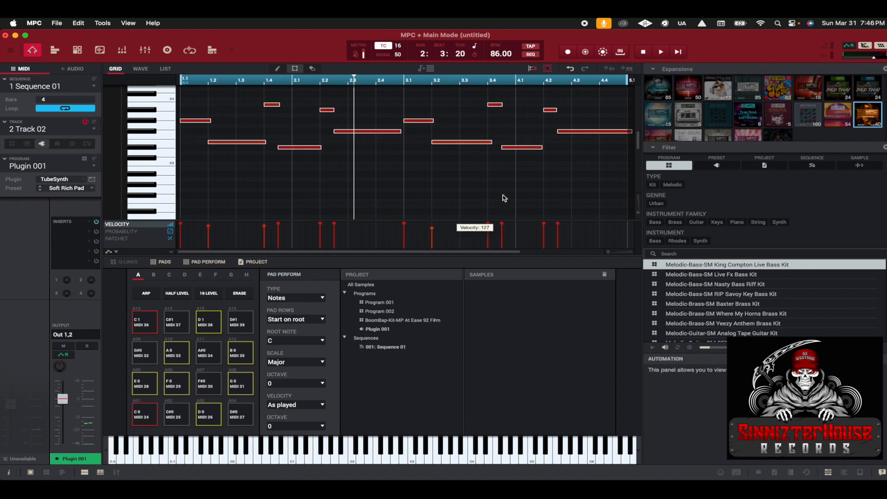
drag(498, 276, 497, 298)
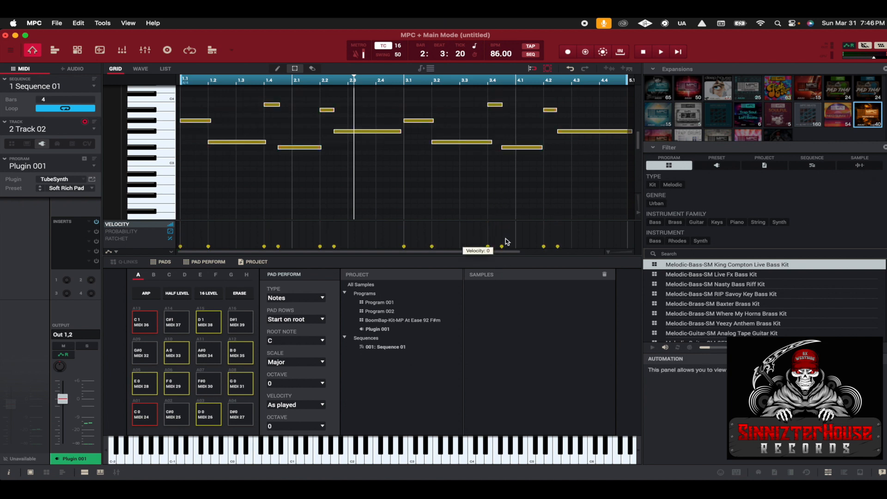
drag(507, 241, 513, 162)
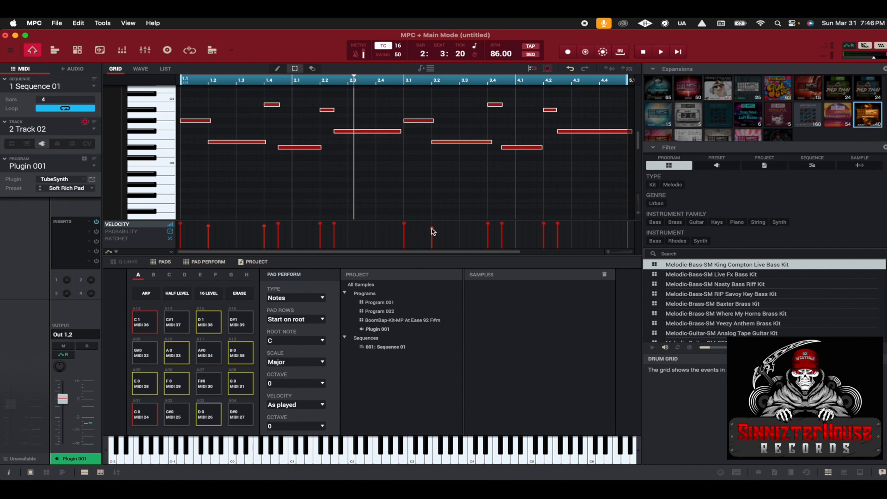
drag(433, 232, 434, 208)
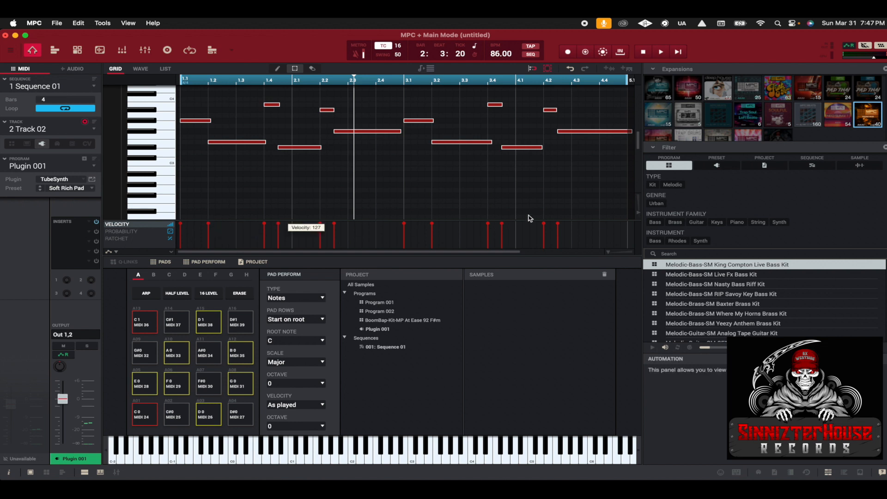
click(595, 199)
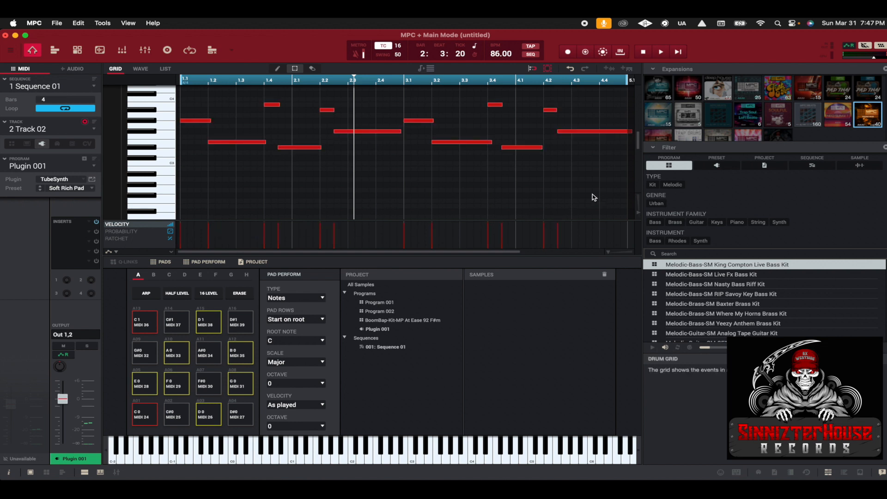
Play back the pad part and trim the last F#3 note so it ends at the sequence end, bar 5.
key(space)
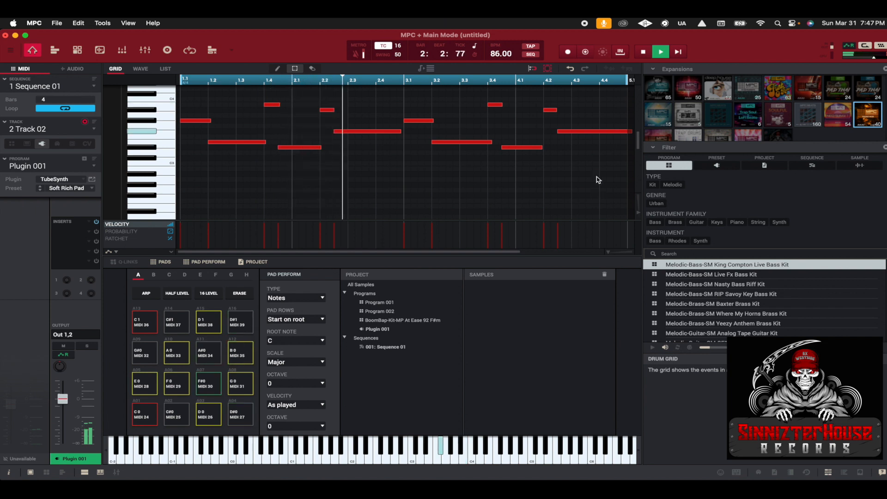
scroll(599, 180, up, 1)
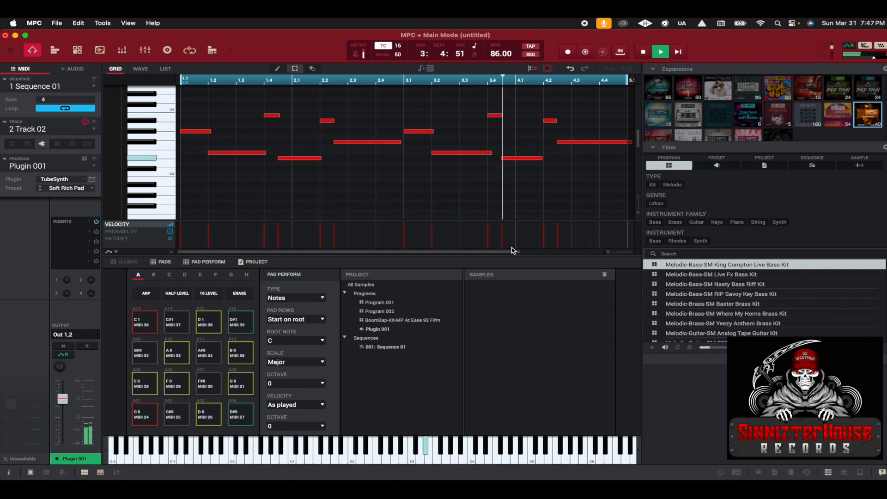
key(space)
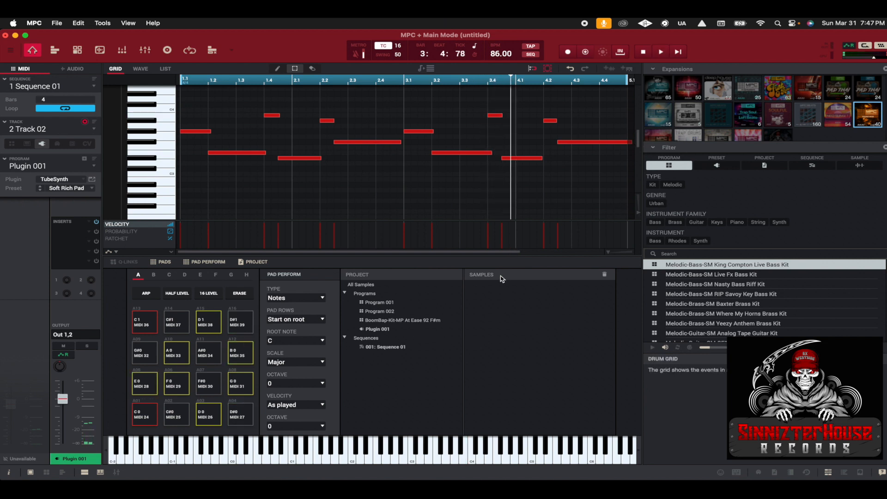
drag(542, 256, 589, 258)
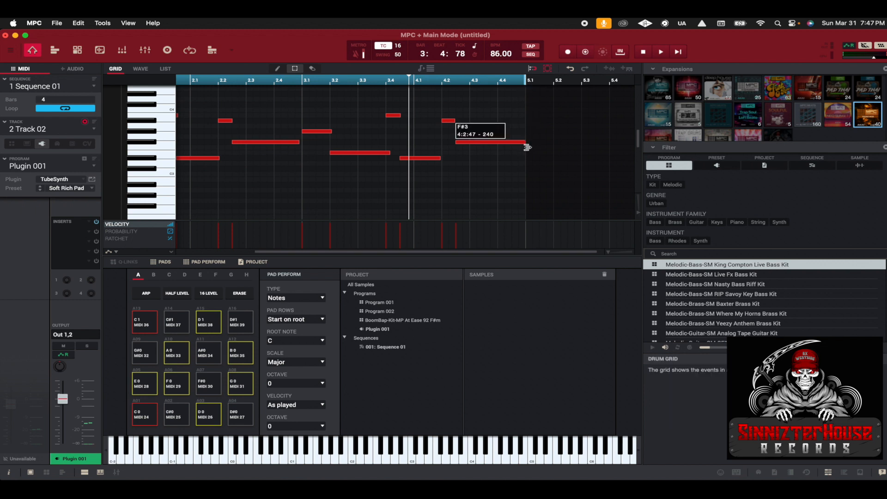
scroll(541, 196, left, 5)
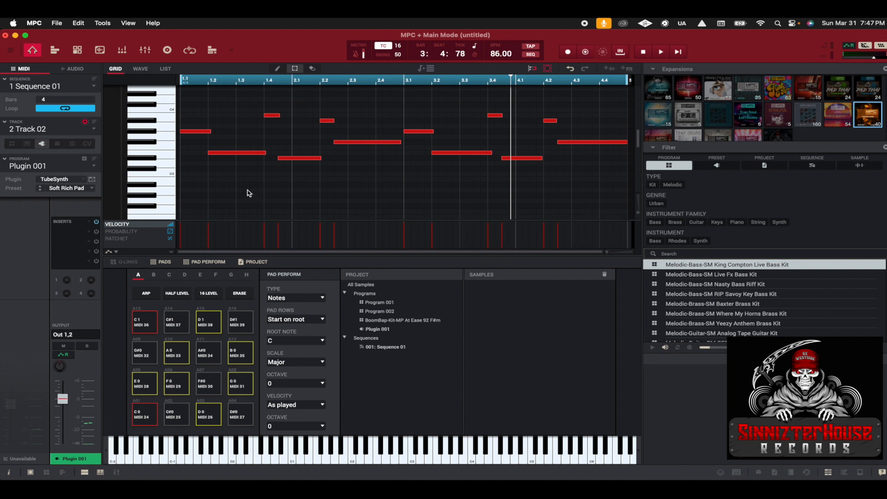
Play the sequence again to listen to the trimmed pad part, keeping its upper octaves in sight, and stop playback.
key(space)
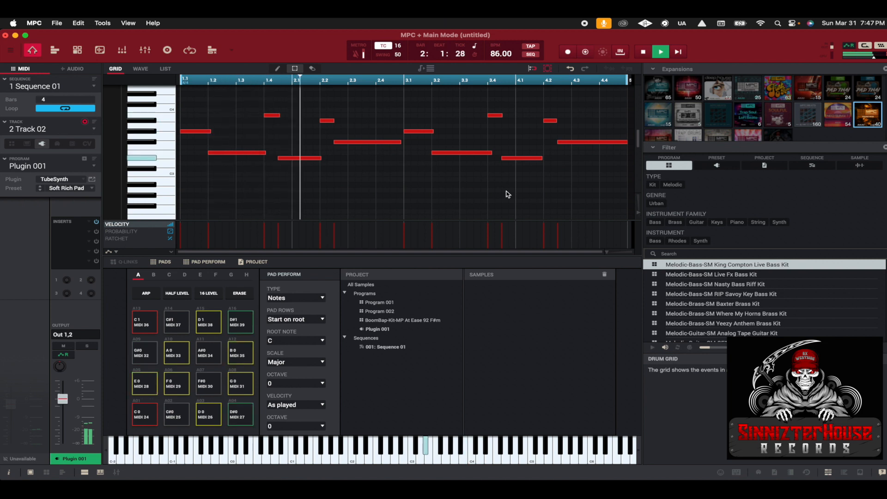
scroll(508, 196, up, 3)
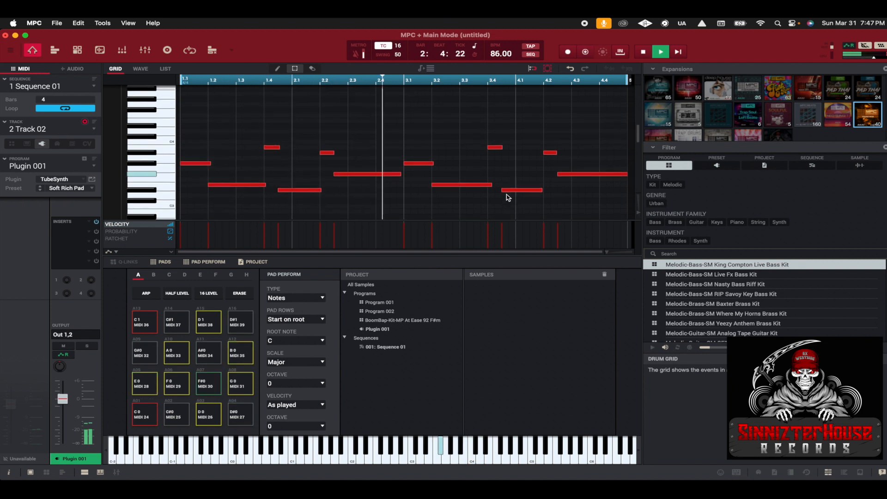
scroll(508, 196, up, 1)
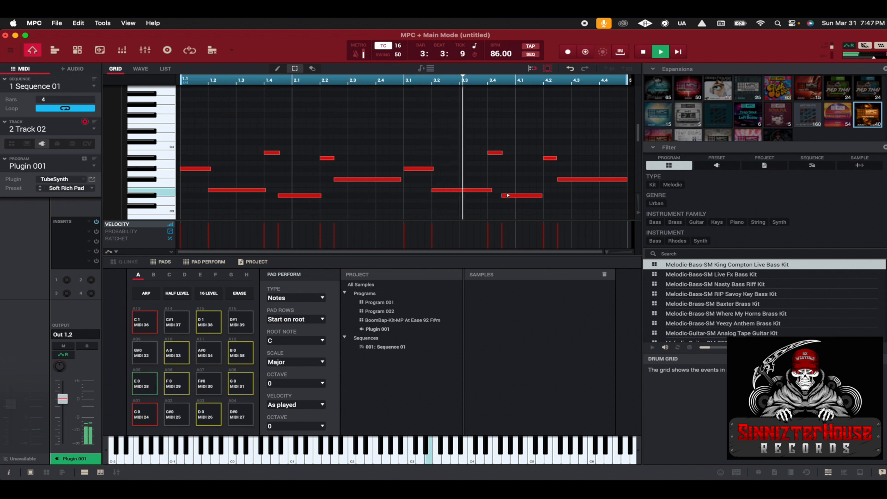
key(space)
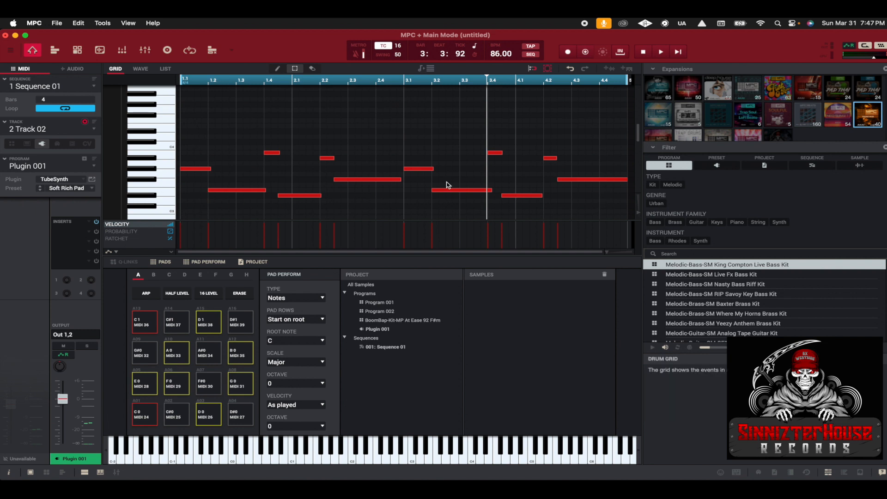
Overdub a higher pad melody above the existing notes from bar 1, lower the track's volume, and stop playback.
click(184, 79)
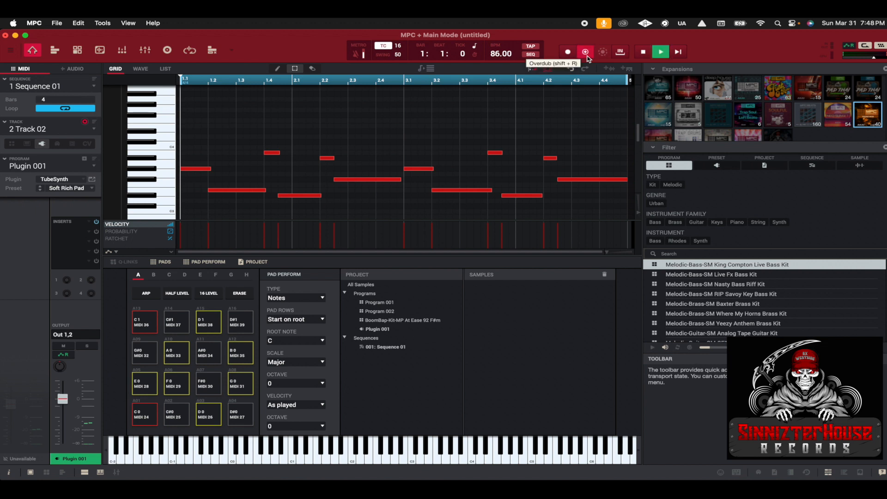
click(661, 54)
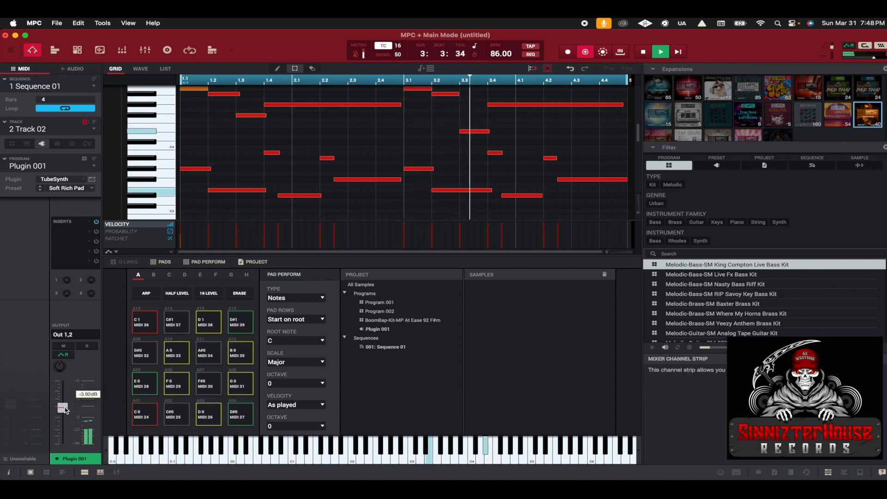
drag(63, 398, 66, 419)
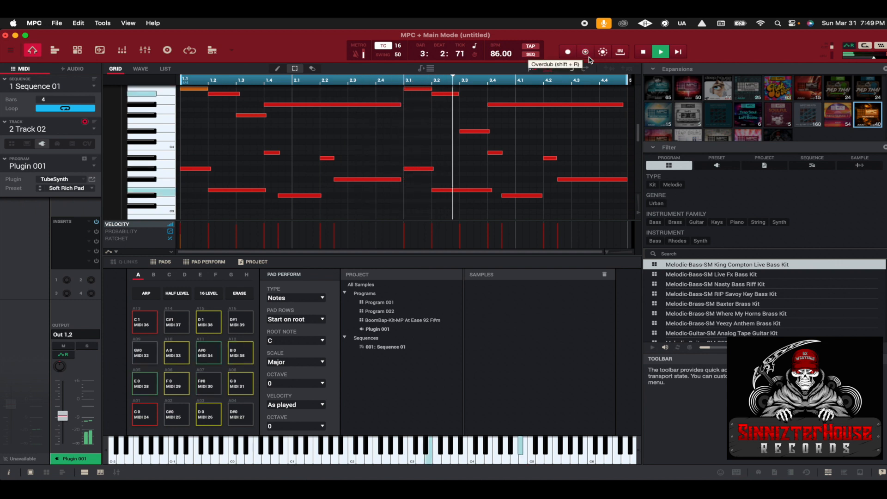
scroll(442, 148, up, 2)
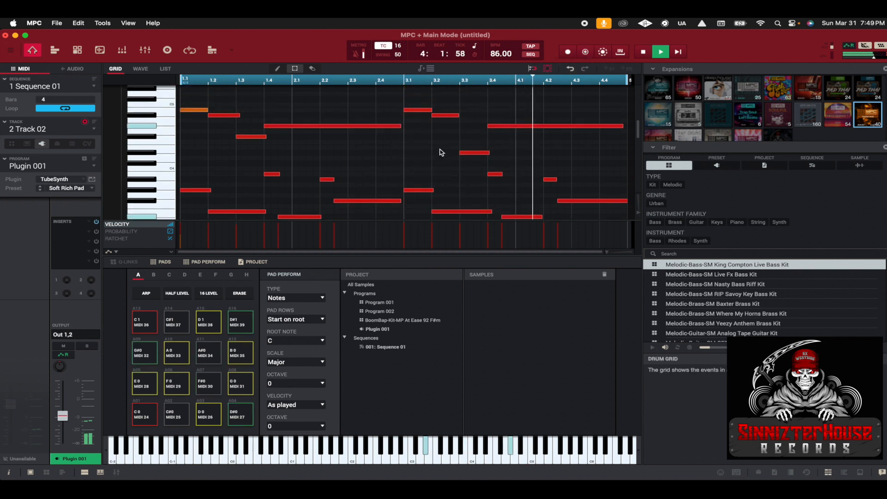
key(space)
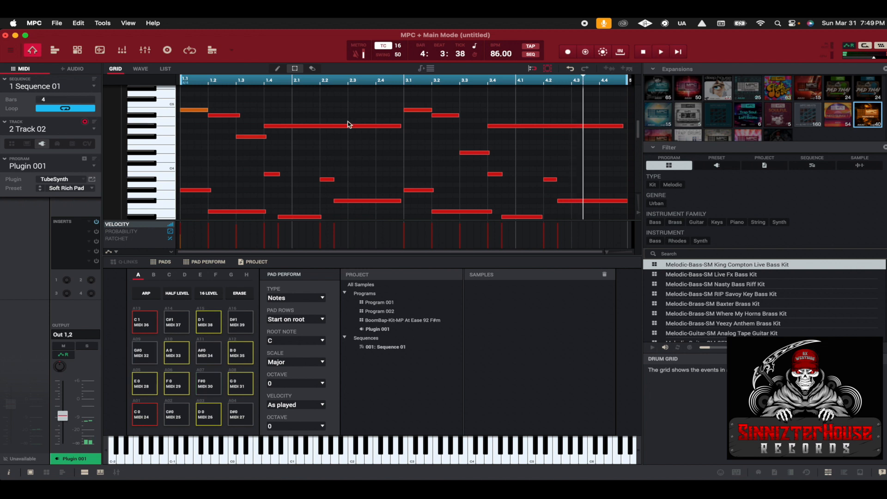
Raise the velocity of the high melody note at the start of bar 1.
click(200, 112)
mouse_move(182, 238)
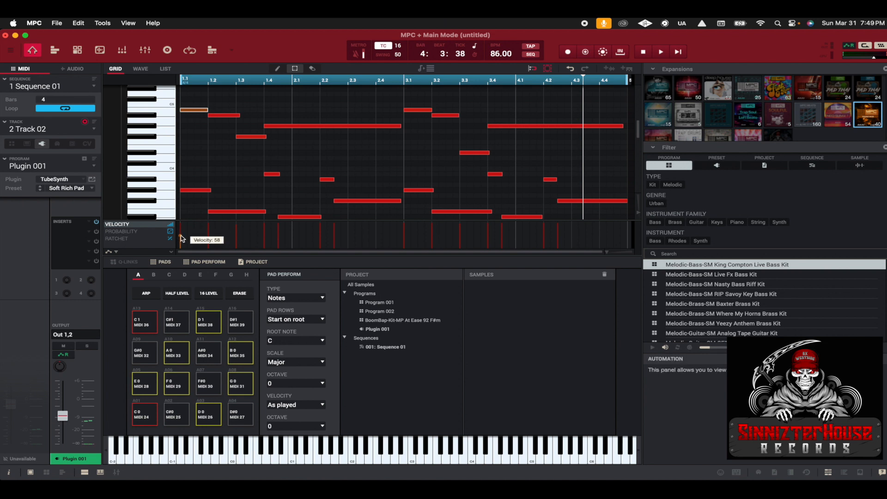
drag(181, 239, 182, 215)
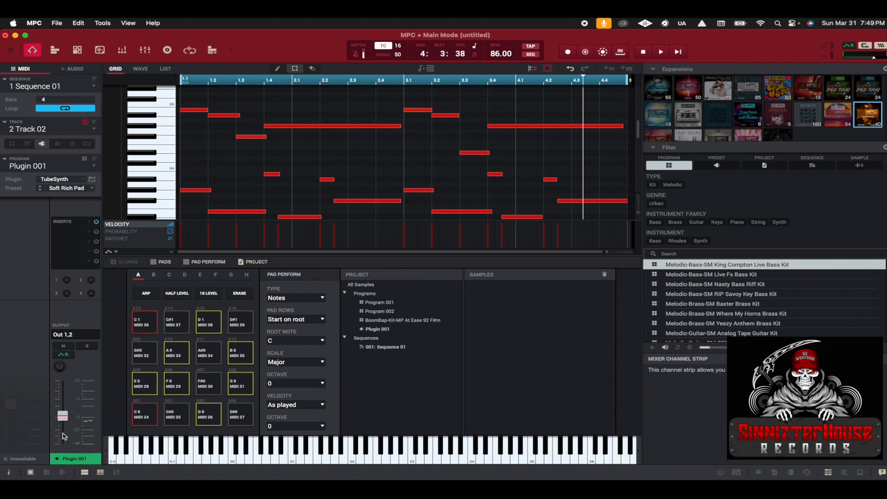
Play the sequence while slightly raising the volume of the Plugin 001 channel, and stop playback.
mouse_move(62, 415)
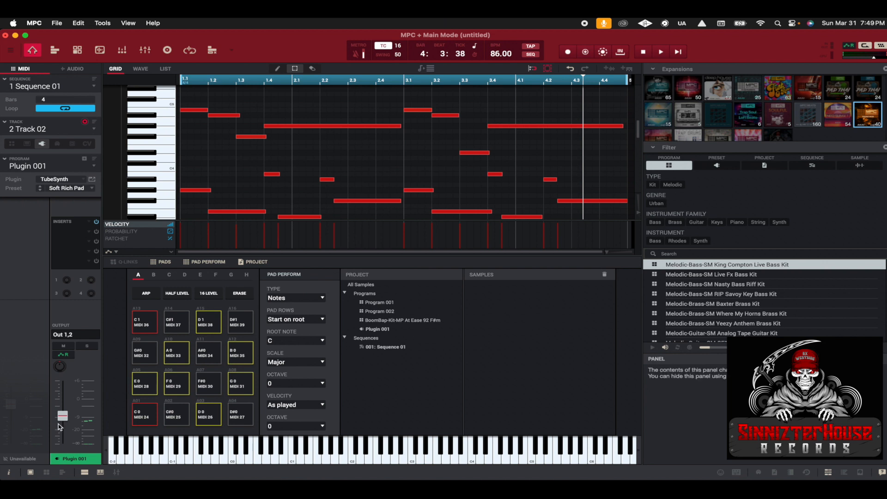
click(665, 53)
mouse_move(63, 418)
mouse_down()
mouse_move(62, 454)
mouse_move(74, 391)
mouse_move(76, 443)
mouse_move(75, 415)
mouse_up()
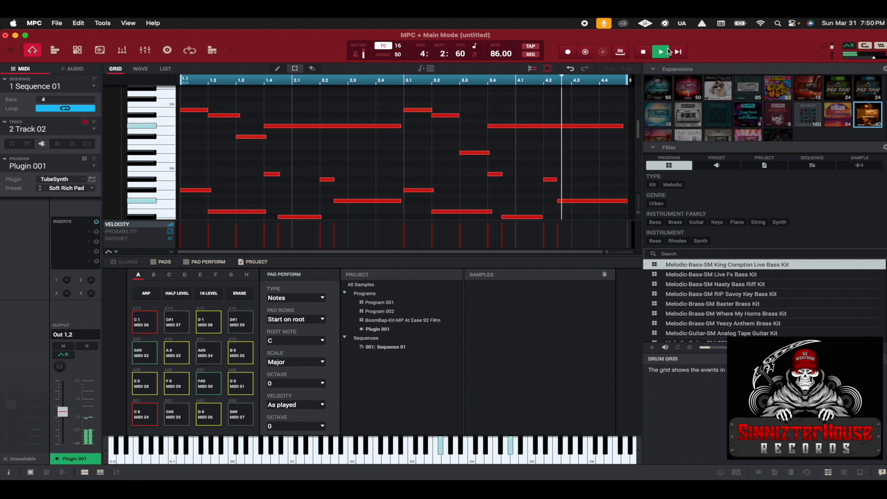
click(643, 52)
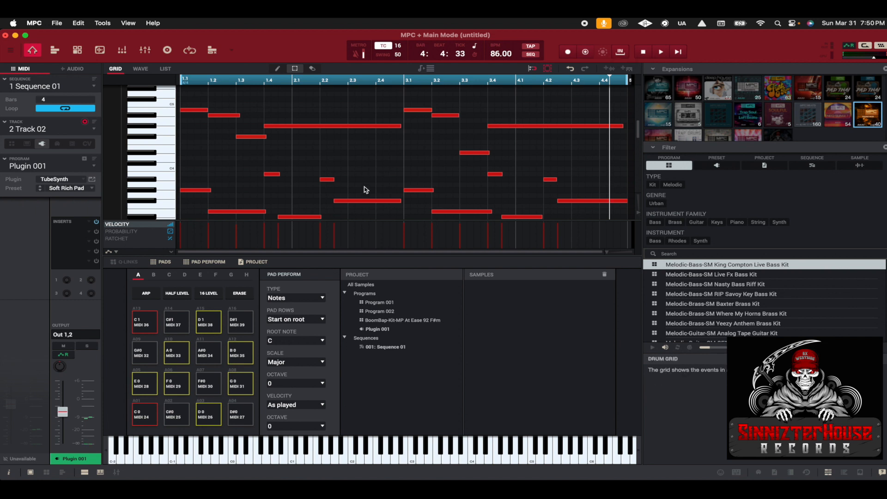
Switch to unused track 3 and try the Bright Wall pad preset on Plugin 001 while the sequence plays.
click(95, 131)
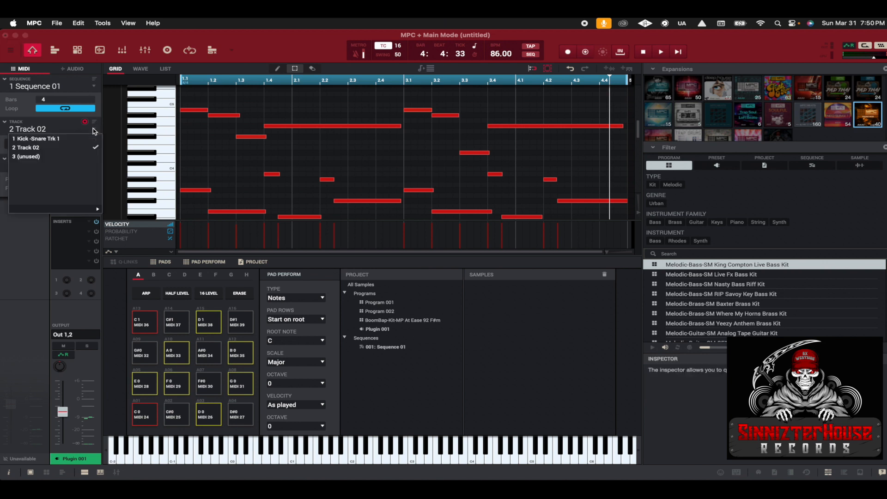
click(63, 149)
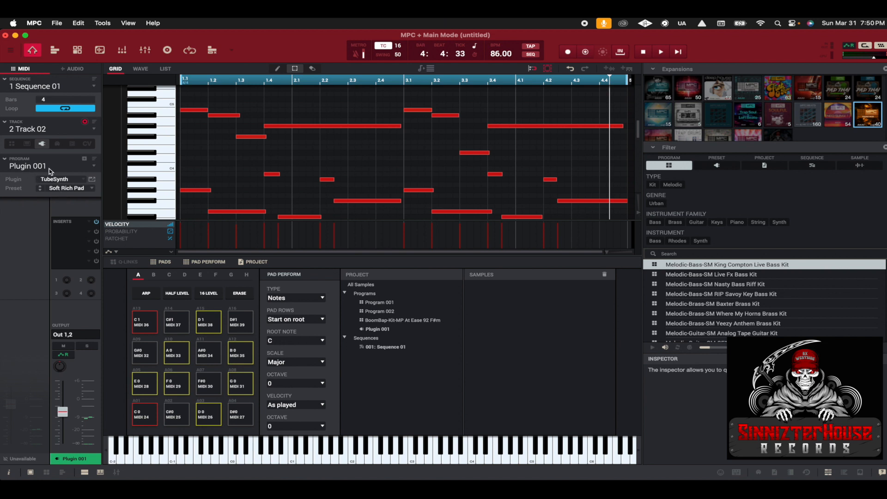
click(85, 132)
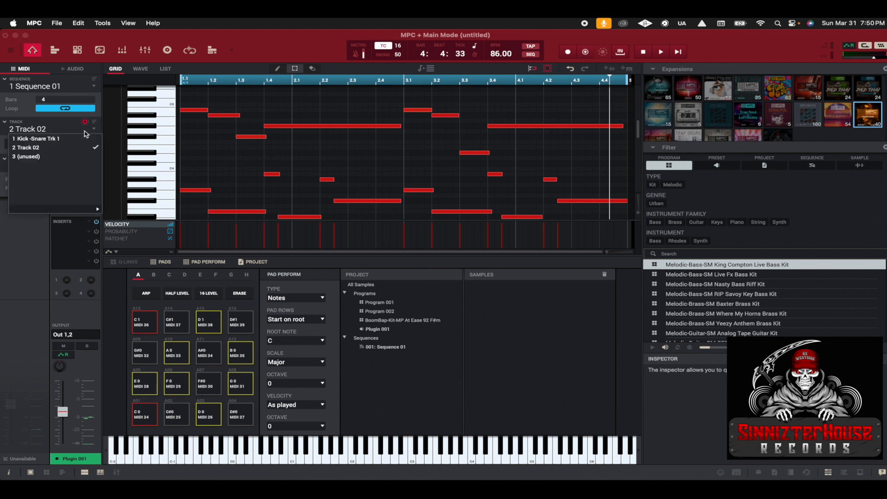
click(44, 157)
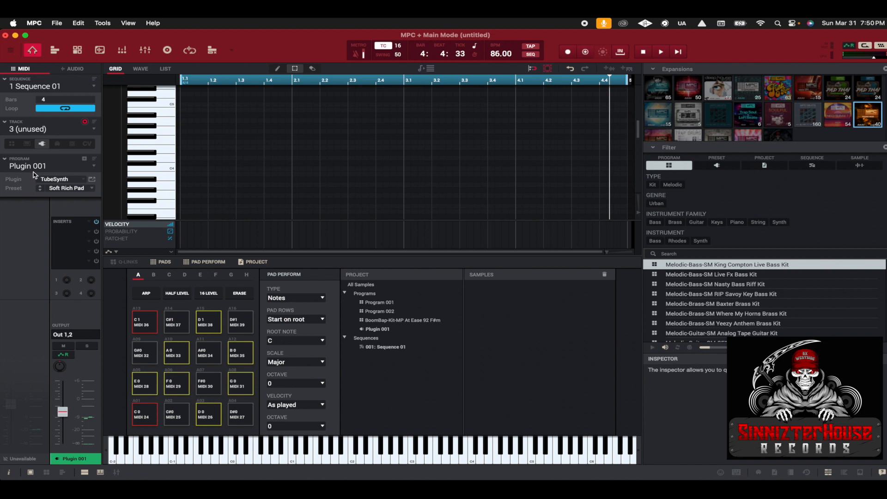
key(space)
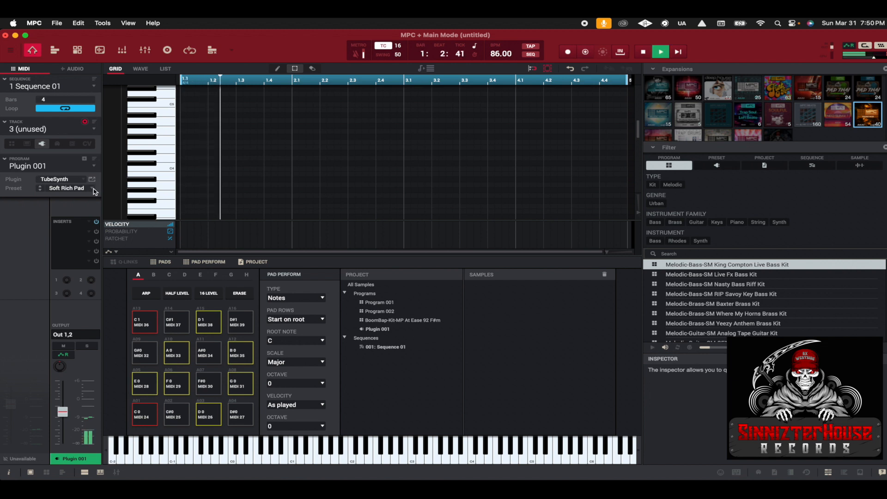
click(93, 188)
mouse_move(101, 243)
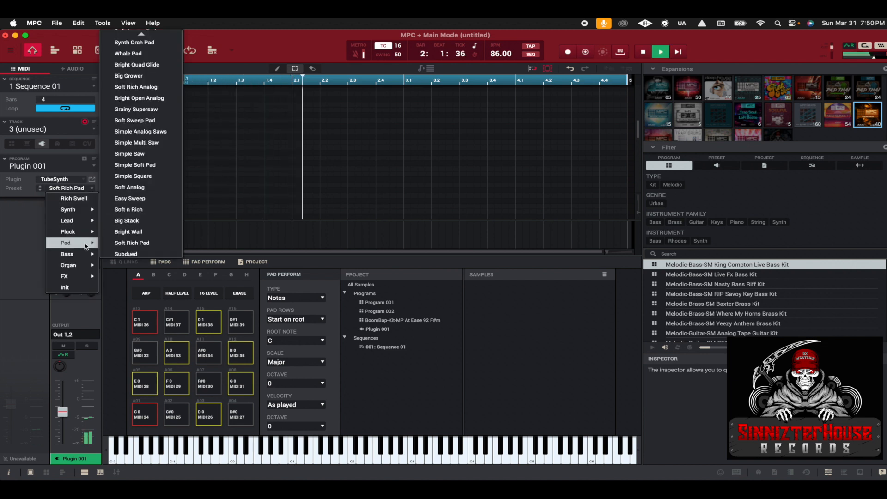
click(132, 233)
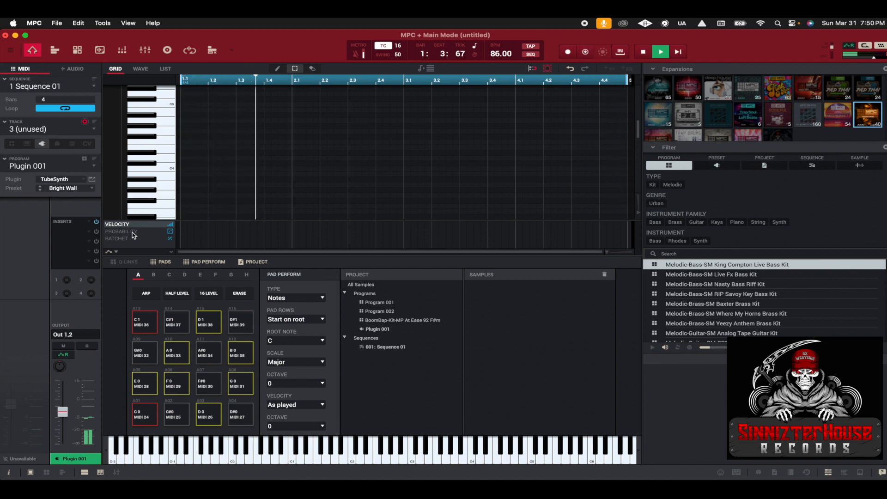
key(space)
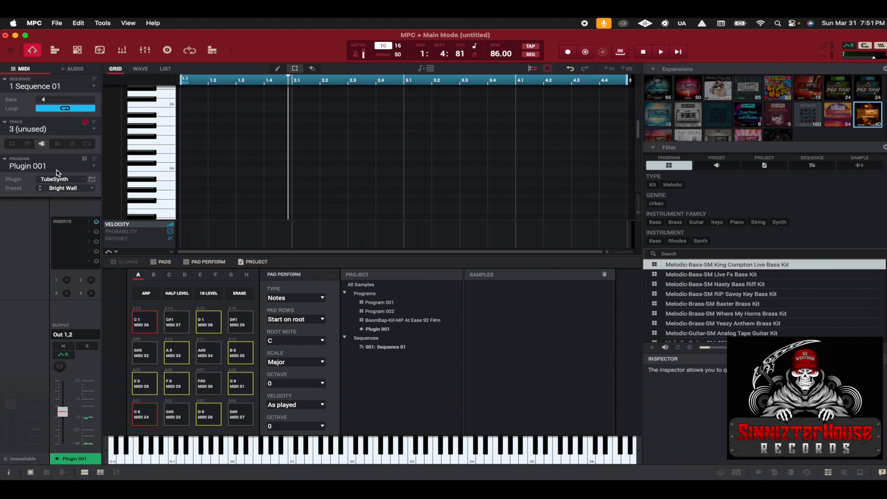
Return to Track 02, restore the Soft Rich Pad preset, and briefly play the part to check its sound.
click(58, 130)
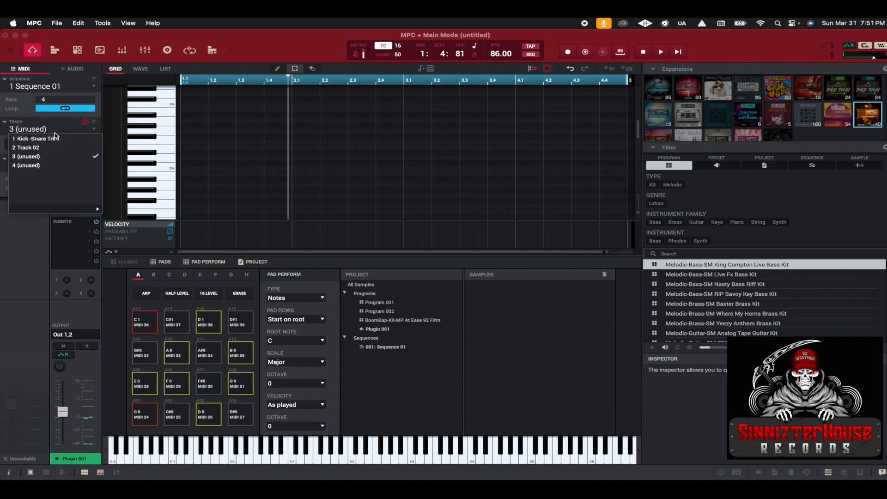
click(40, 148)
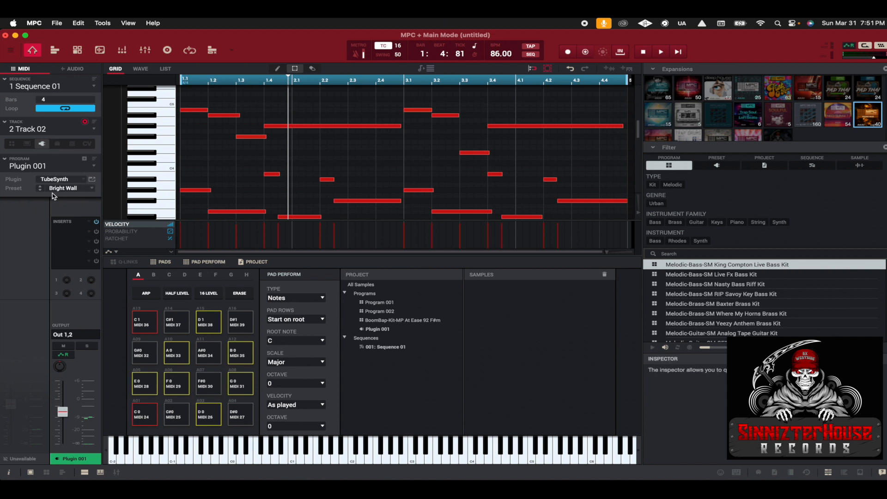
click(92, 191)
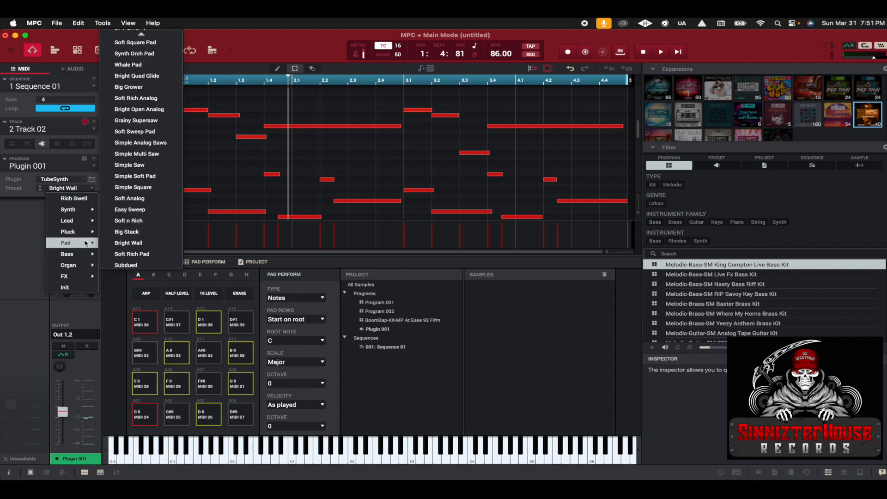
click(134, 255)
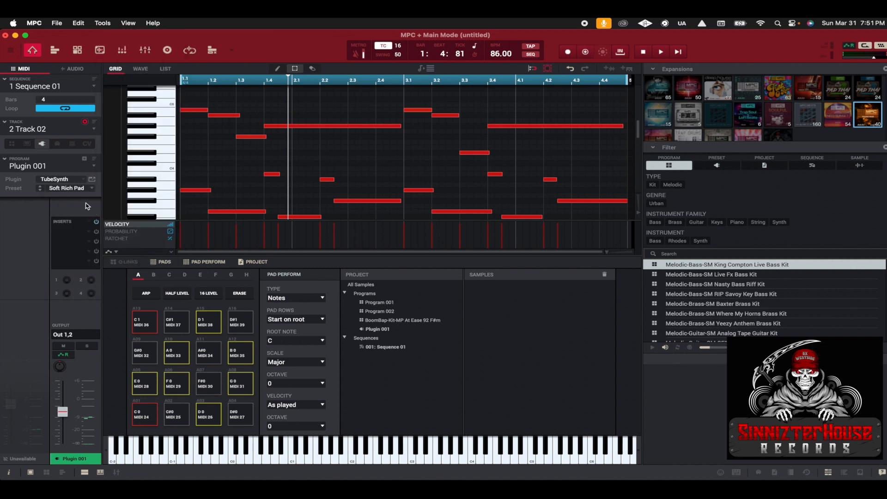
key(space)
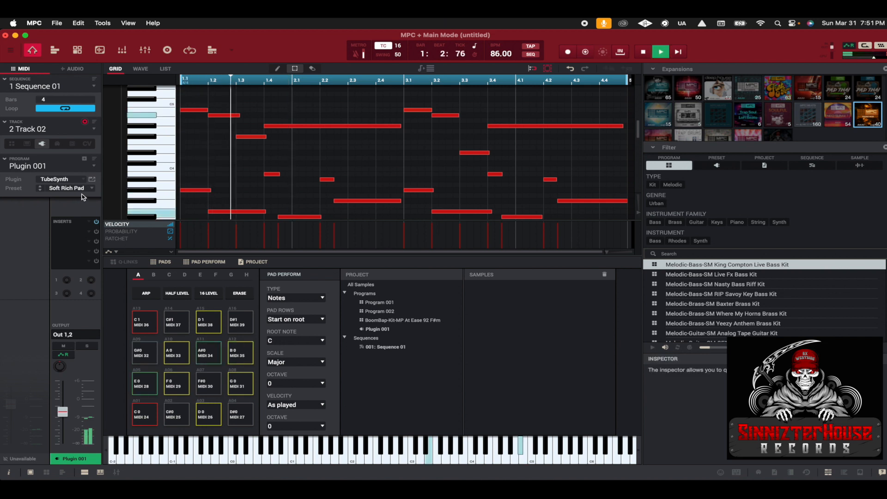
key(space)
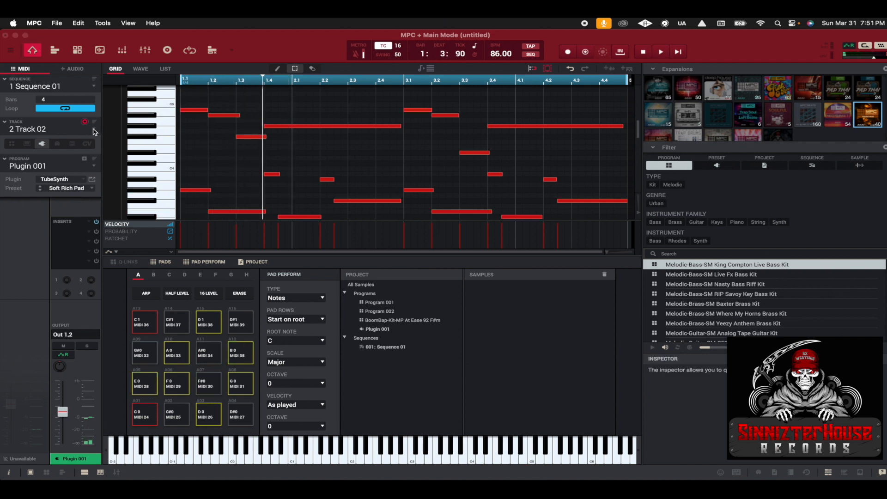
Select unused track 3 and add a new plugin program to it.
click(95, 130)
click(41, 157)
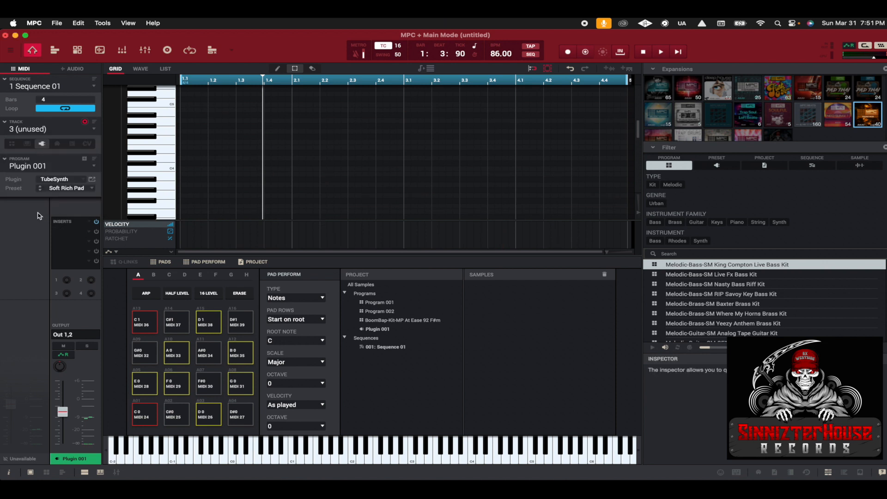
click(85, 160)
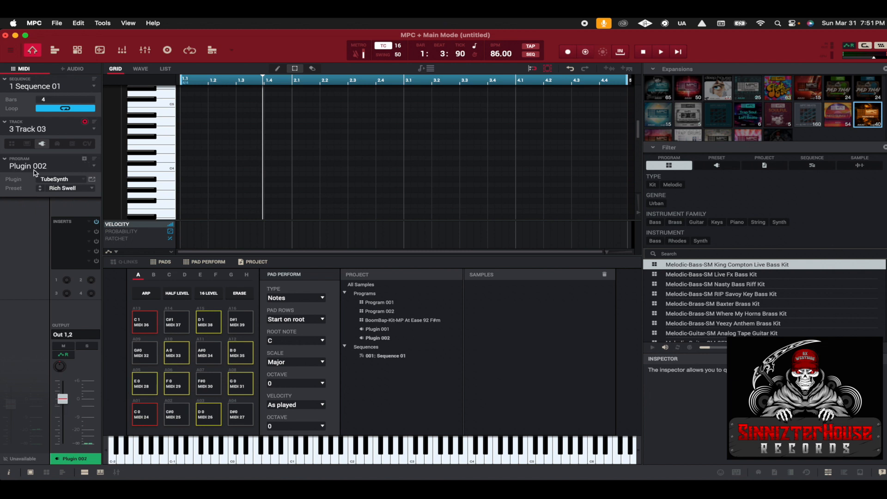
Load the Initial Audio AudioUnit instrument Heat Up 3 as the plugin for Track 03's program.
click(84, 182)
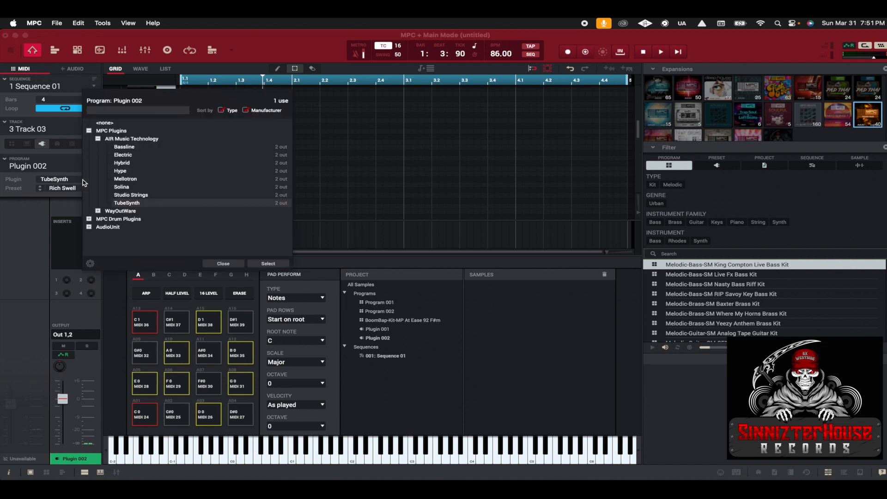
click(90, 227)
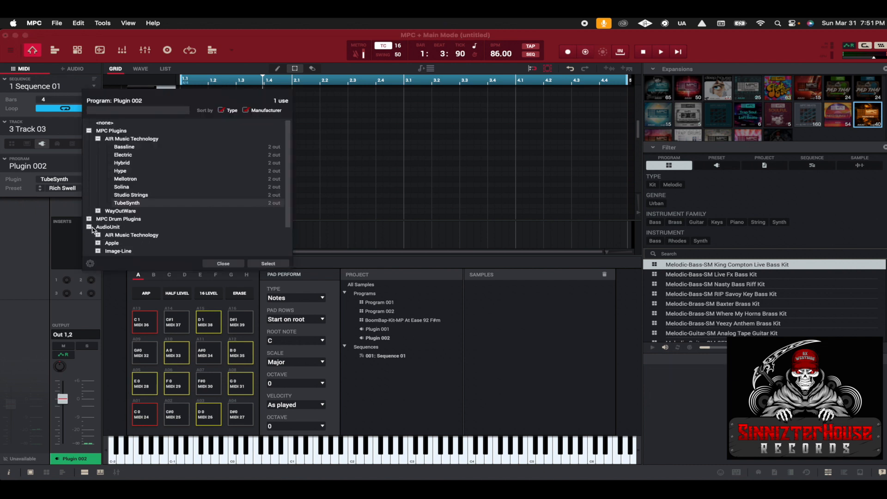
scroll(115, 199, down, 2)
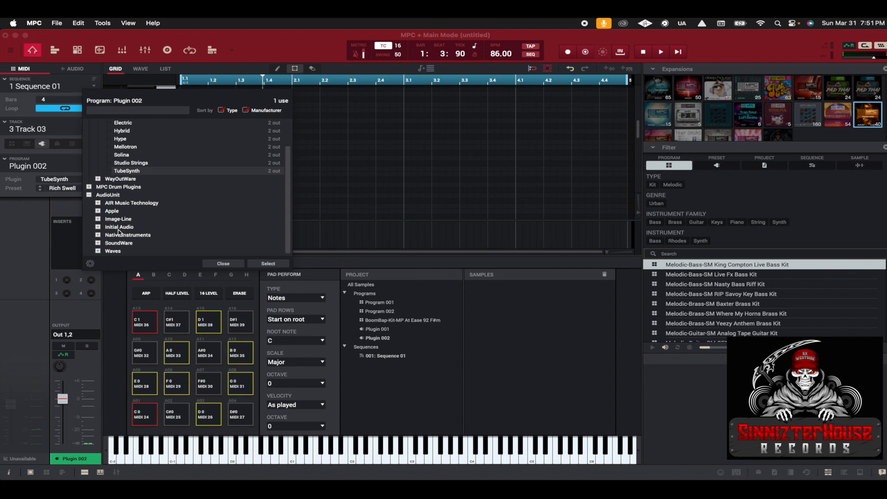
click(98, 227)
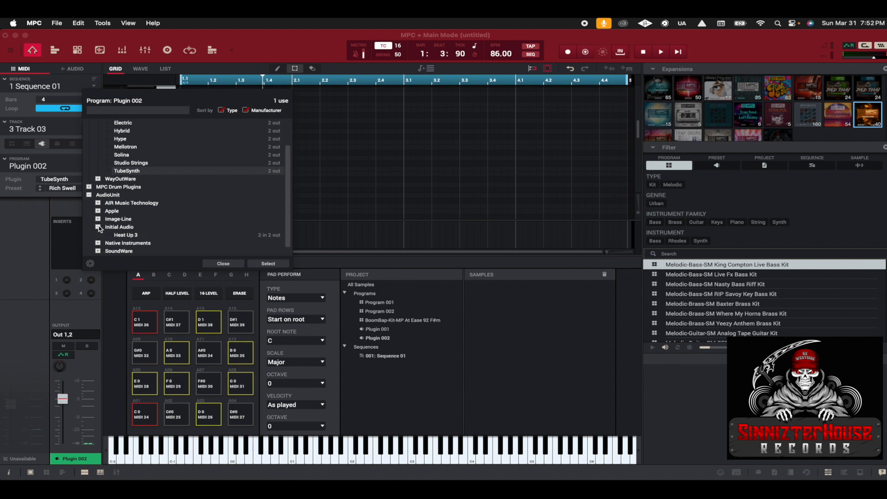
scroll(142, 222, down, 1)
click(129, 228)
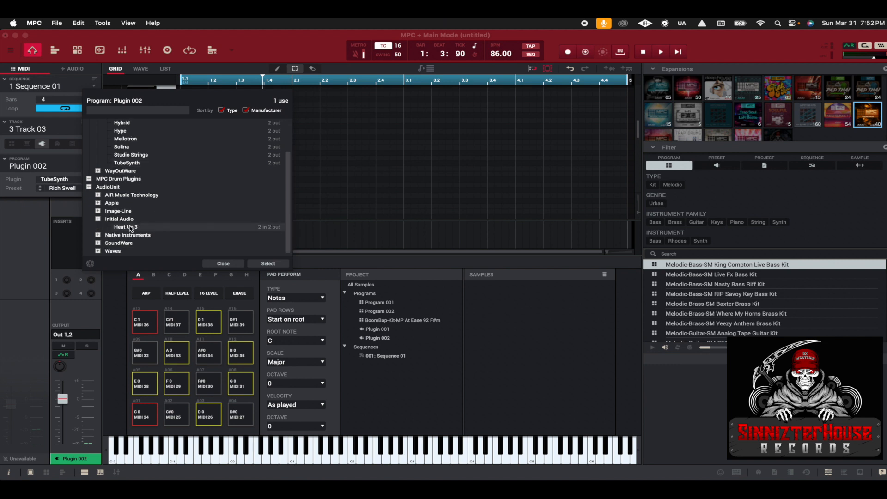
click(268, 264)
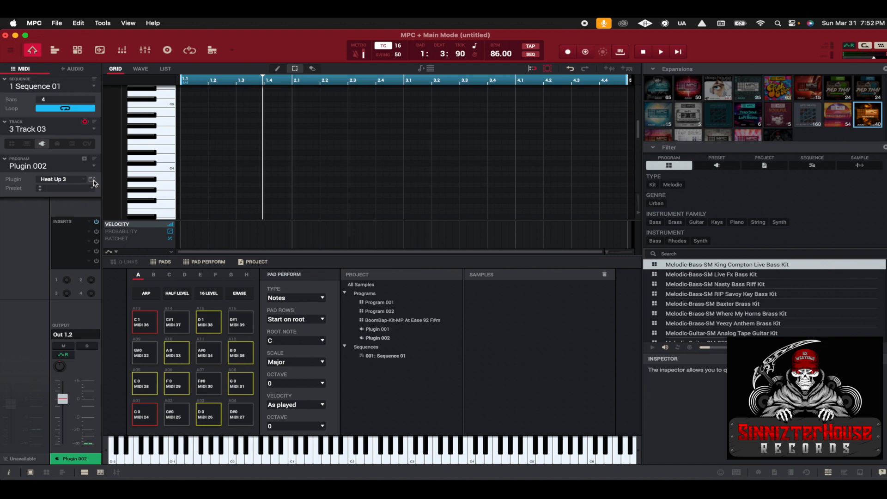
Open the Heat Up 3 plugin window and move it higher so its keyboard section is in view.
click(93, 181)
click(93, 181)
click(92, 181)
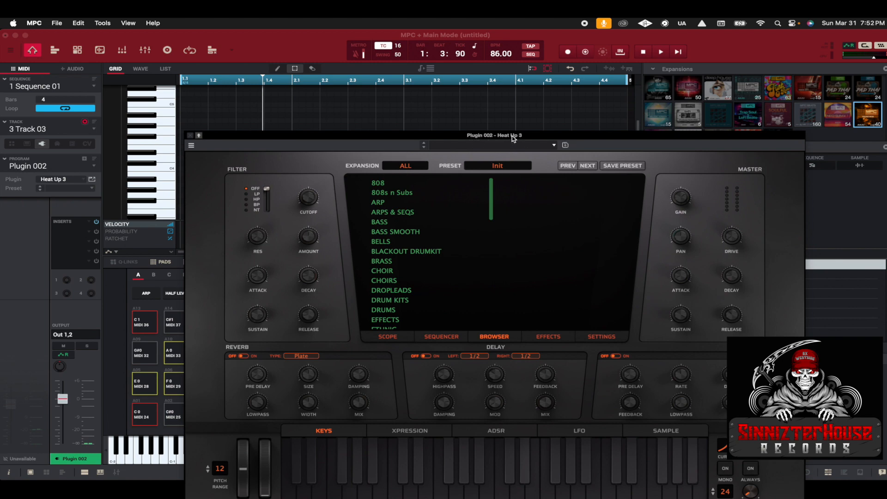
drag(547, 140, 565, 68)
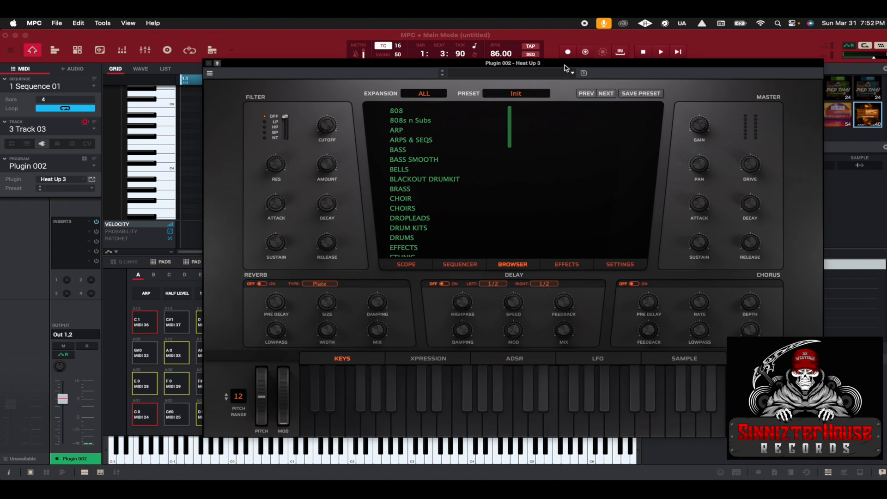
Load the BECOMES US pad preset from Heat Up 3's HUSTLE expansion and close the plugin window.
click(428, 119)
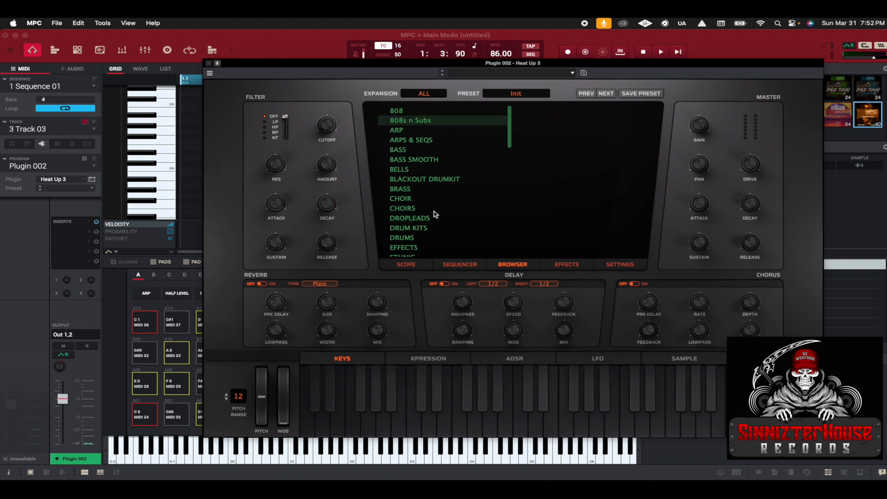
scroll(436, 203, down, 5)
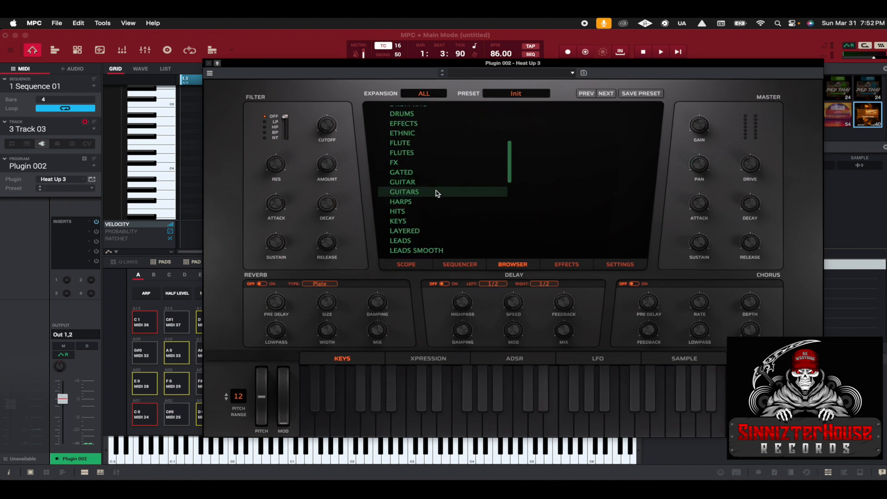
scroll(437, 194, down, 2)
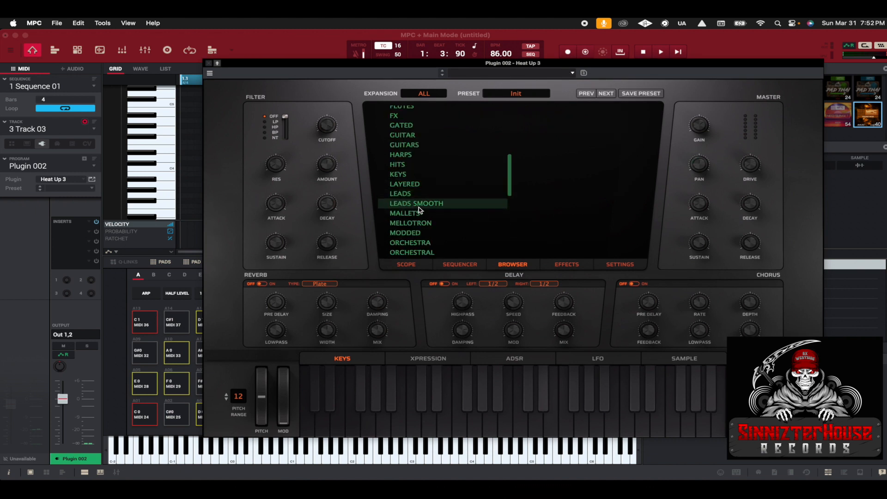
click(422, 95)
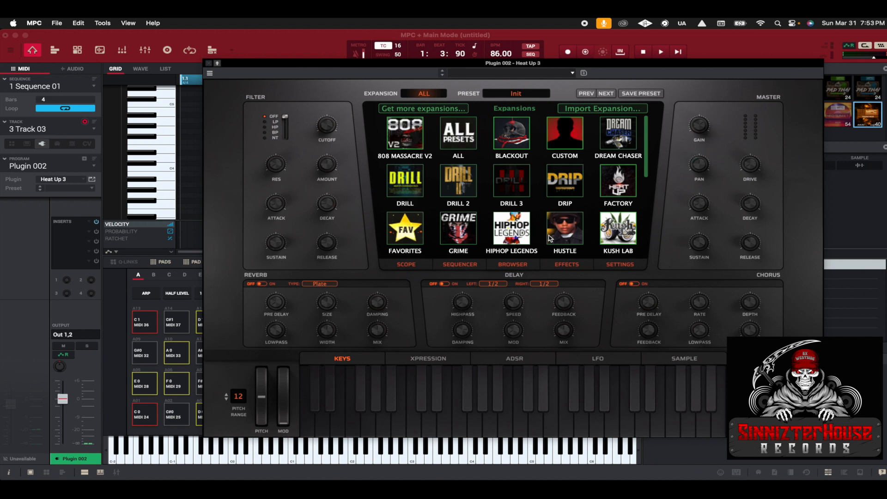
click(567, 237)
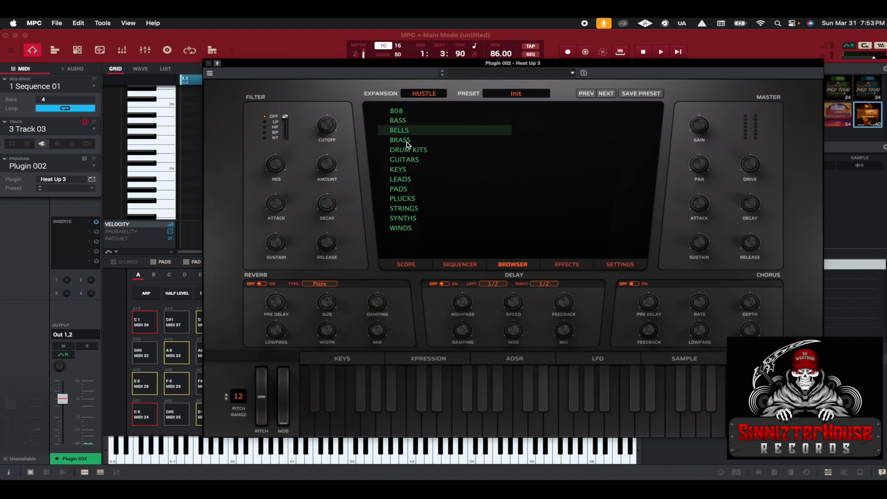
click(409, 189)
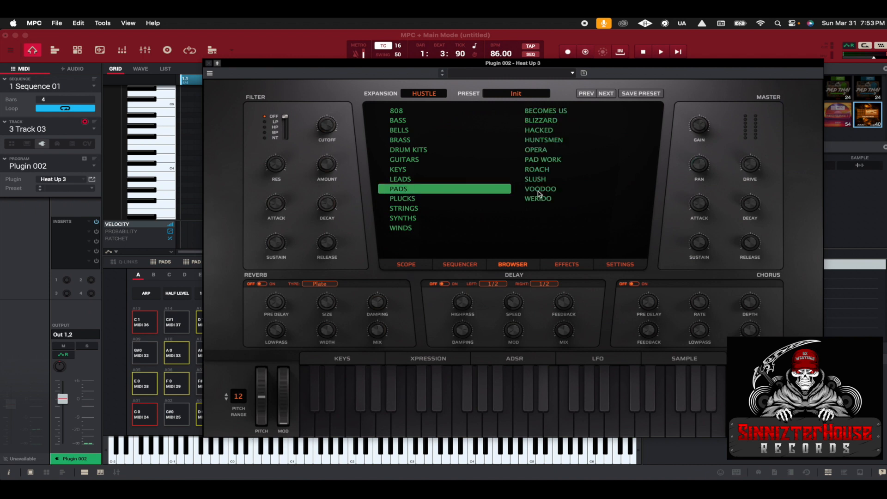
click(543, 112)
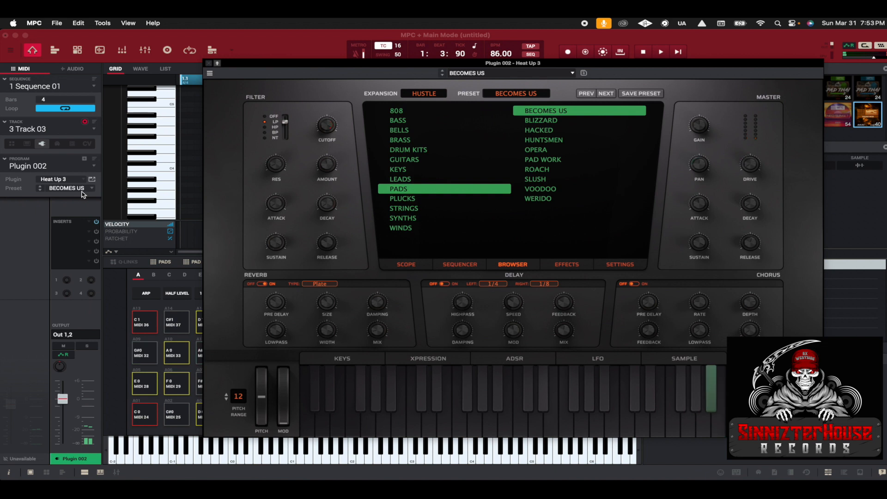
drag(699, 130, 699, 130)
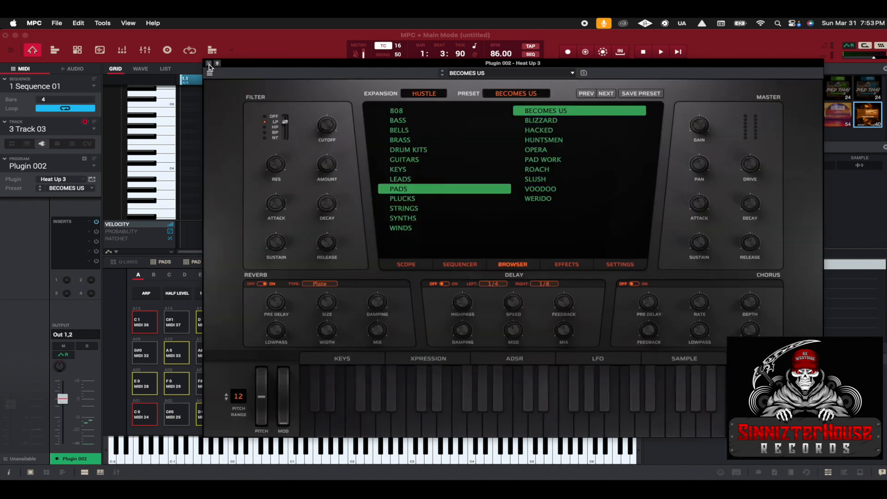
click(210, 63)
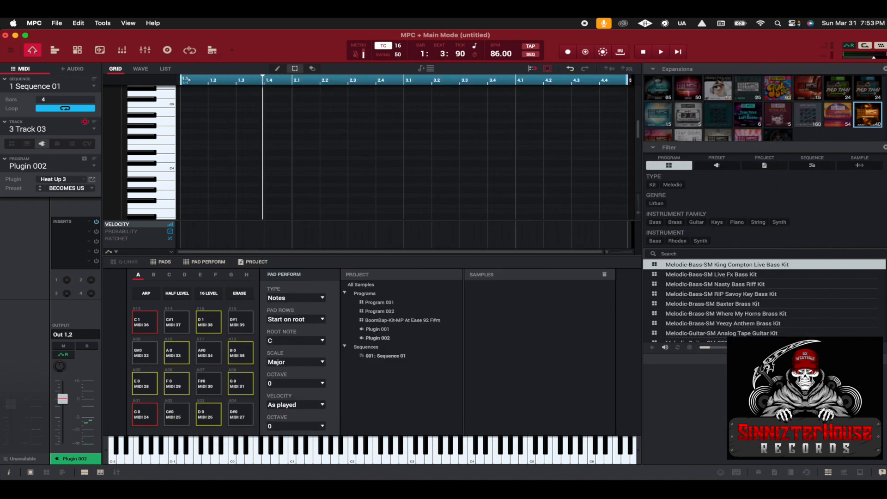
Rehearse the pad over the sequence, and record its two-note phrase in bars 2 and 4 of Track 03.
key(space)
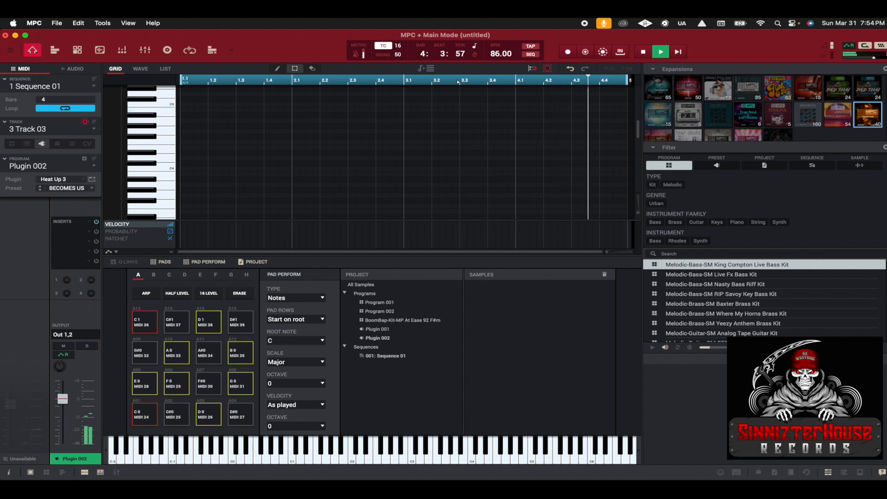
key(space)
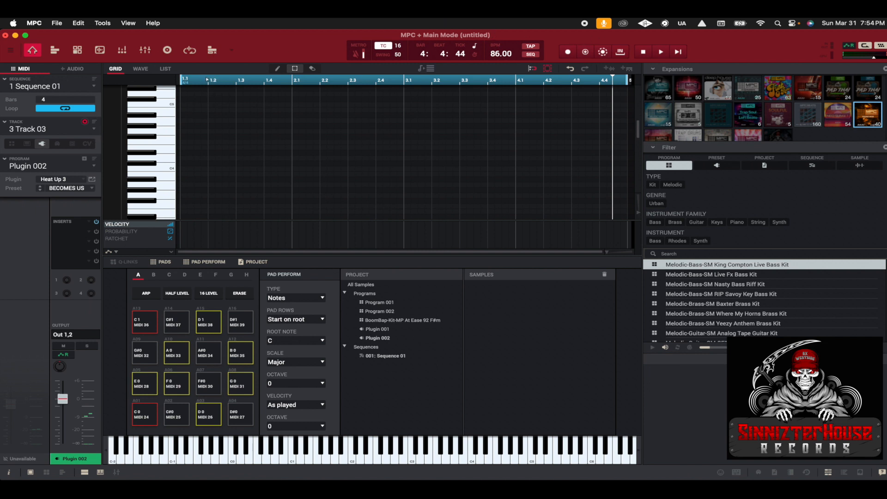
click(185, 80)
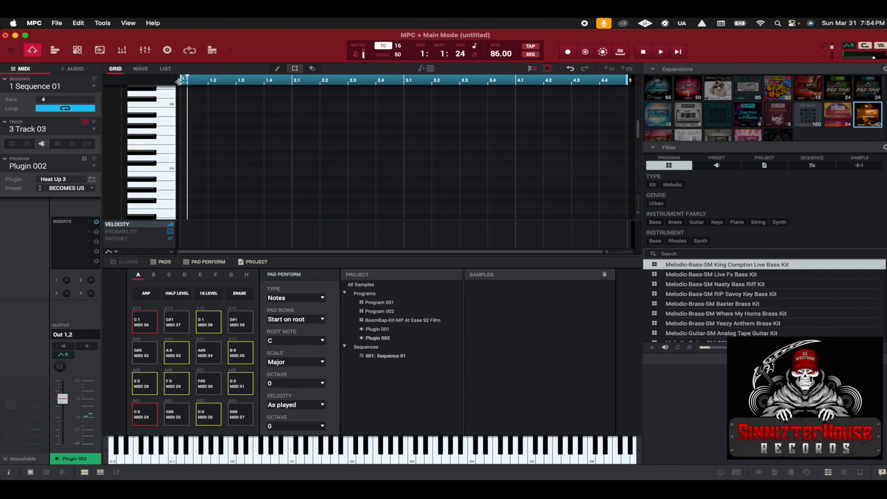
click(569, 52)
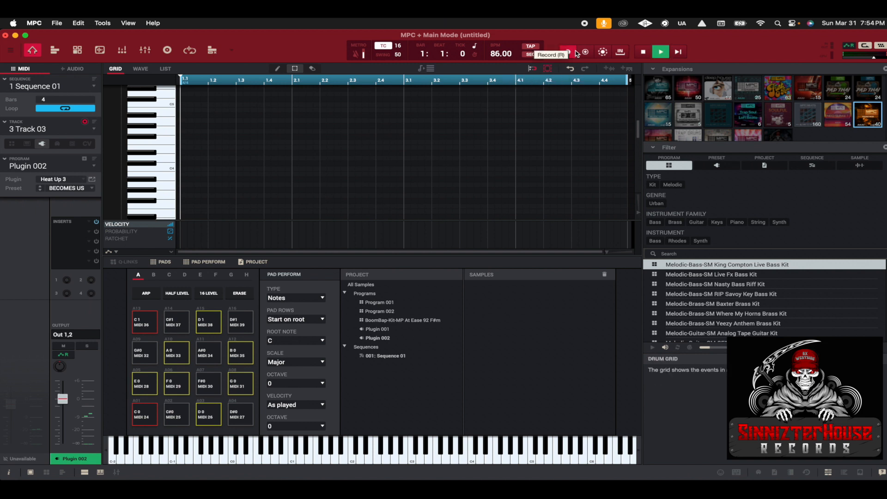
click(661, 58)
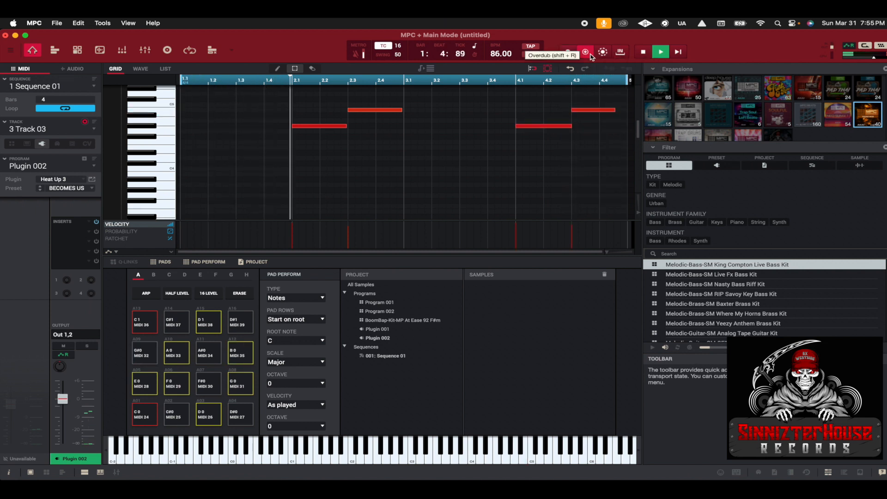
click(643, 52)
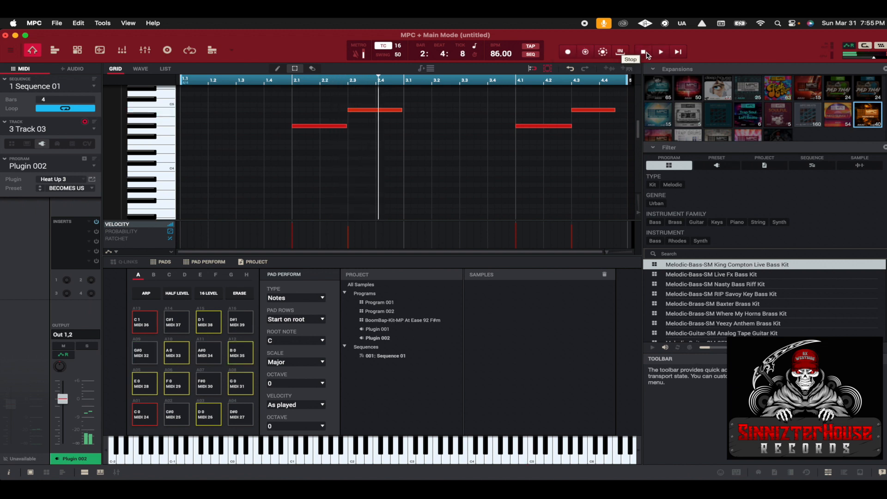
Raise the velocity of the pad note at 2.3 to the maximum, matching the G#4 note at 2.1.
click(387, 112)
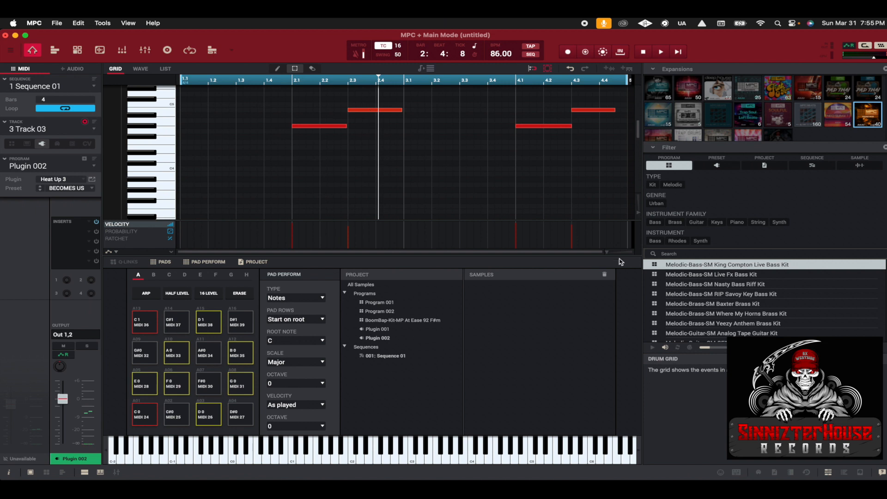
drag(608, 251, 611, 252)
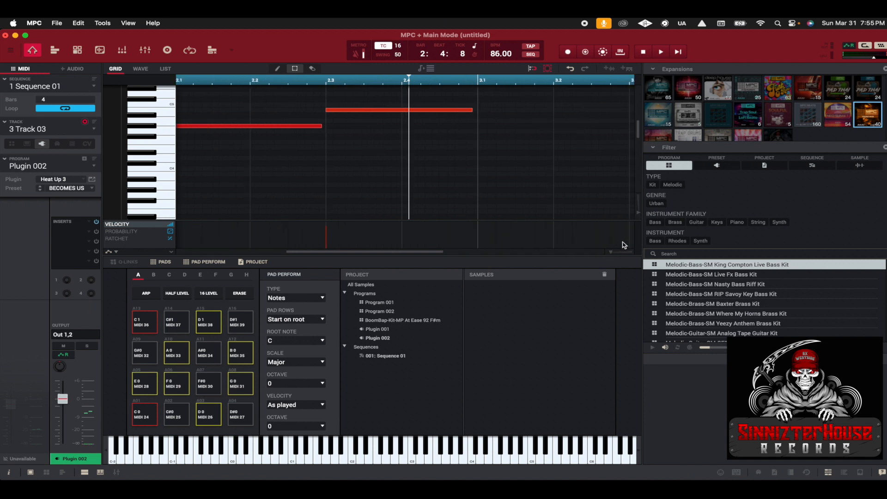
scroll(641, 214, down, 4)
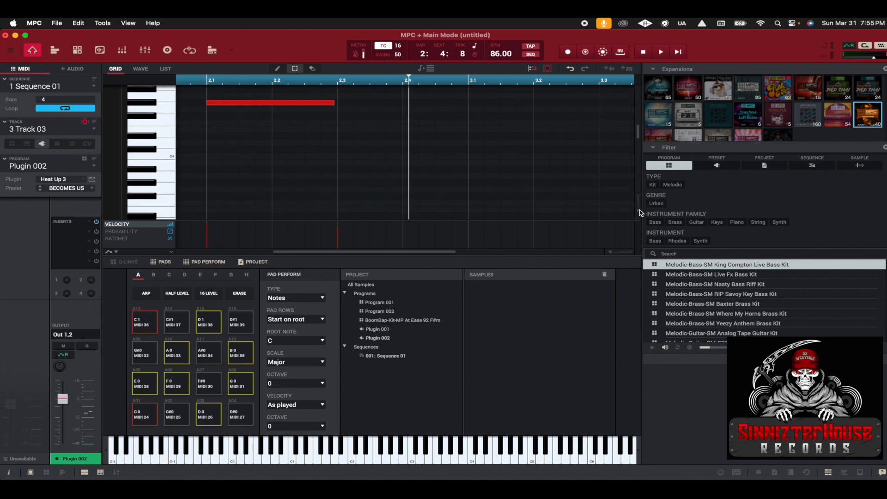
scroll(555, 170, up, 9)
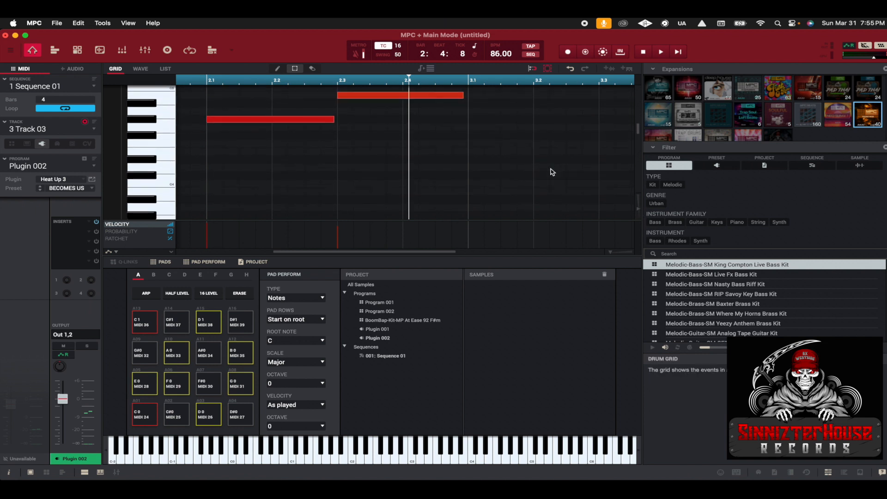
drag(639, 209, 639, 203)
scroll(552, 150, up, 5)
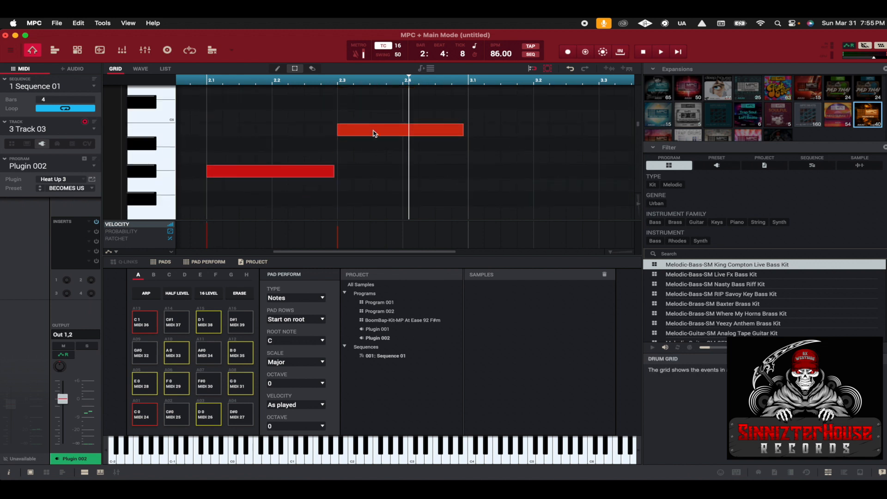
click(371, 134)
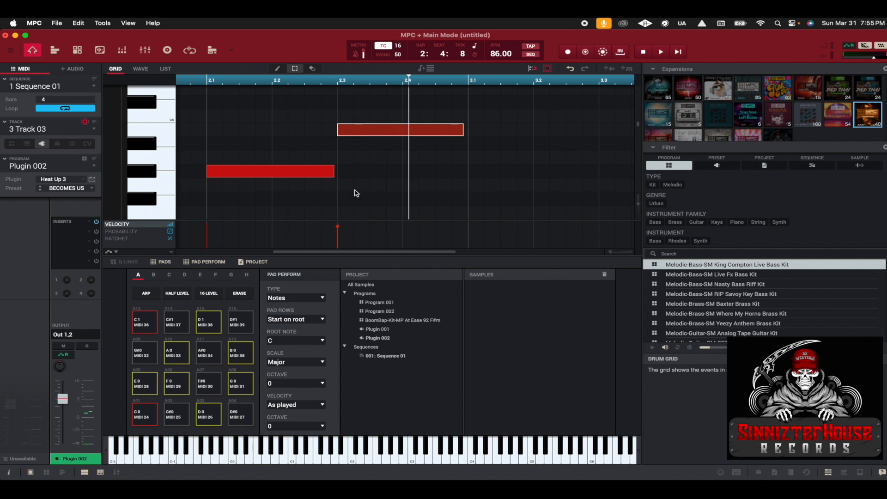
mouse_move(339, 230)
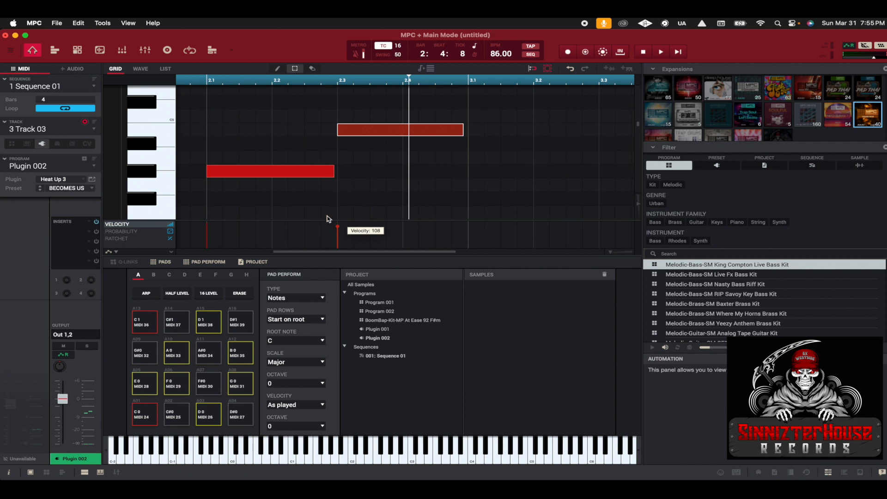
click(284, 173)
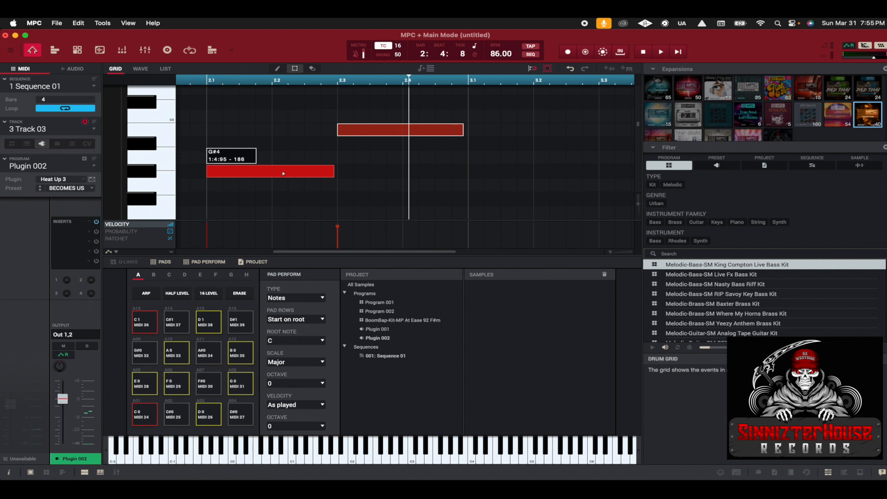
mouse_move(207, 227)
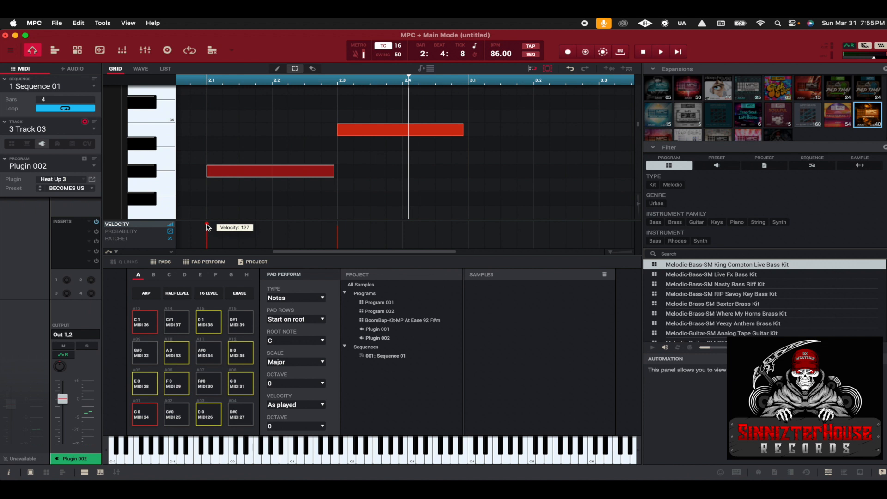
click(340, 220)
click(341, 217)
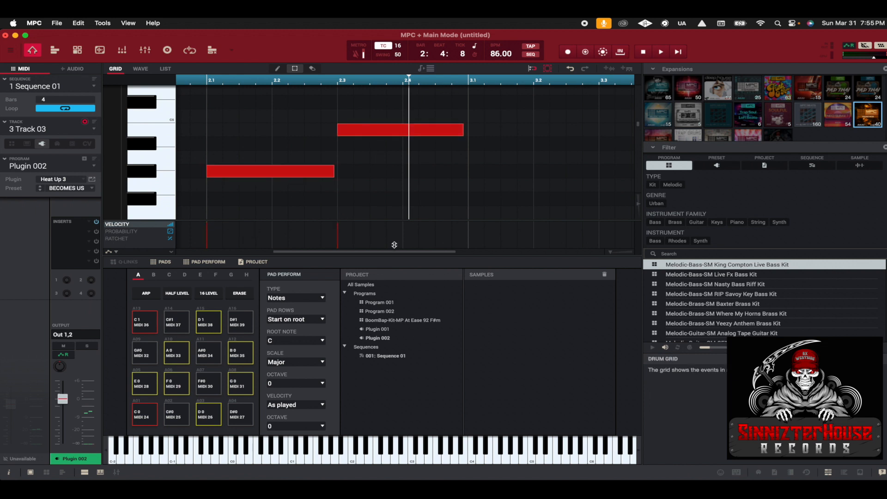
Set the velocity of the pad note at 4.3 to 127 and check the velocity of the note at 4.1.
drag(374, 255, 495, 255)
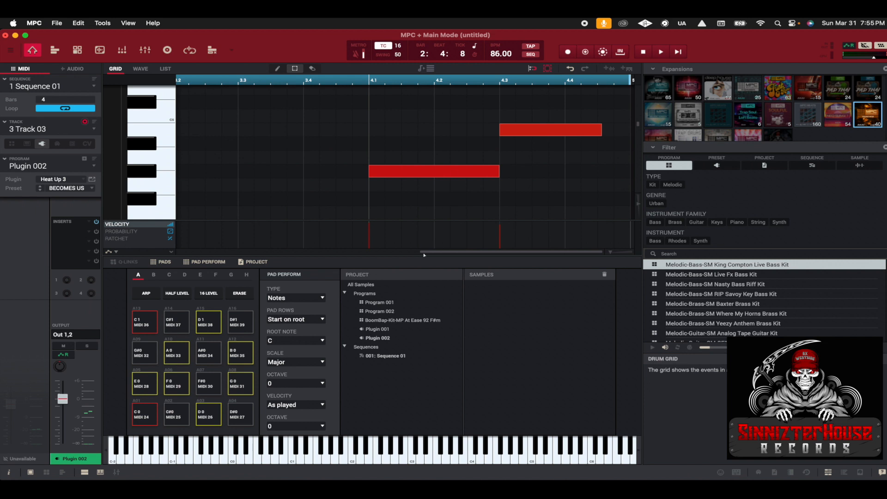
click(546, 135)
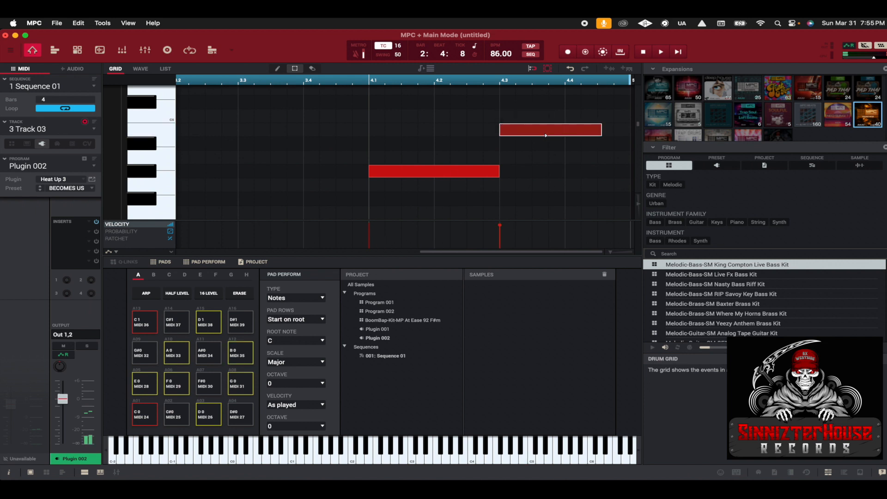
drag(500, 225, 501, 219)
mouse_move(500, 226)
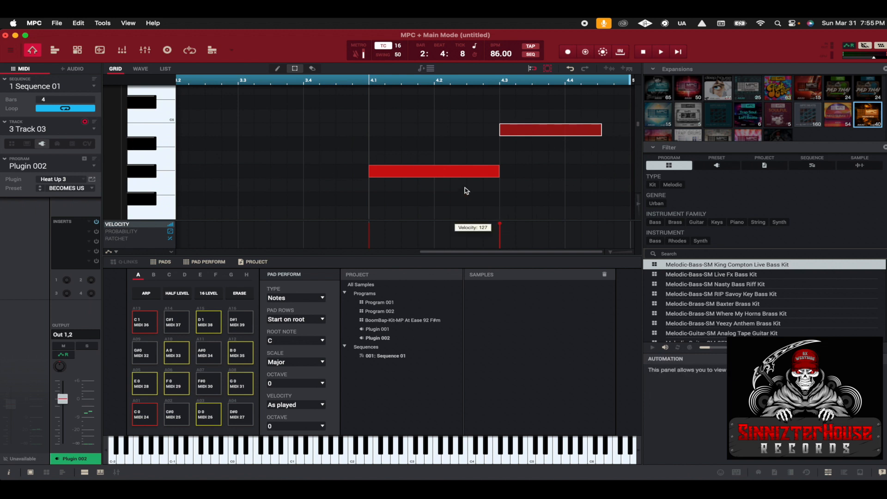
click(452, 172)
mouse_move(370, 227)
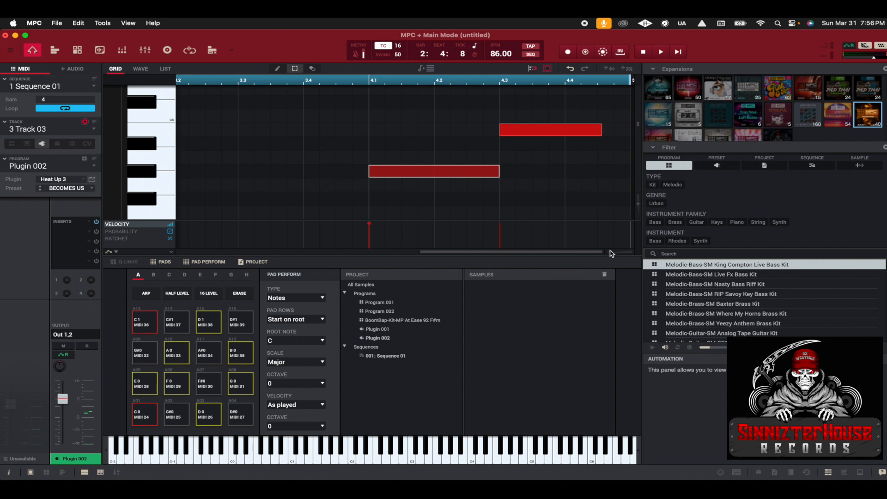
drag(610, 251, 602, 249)
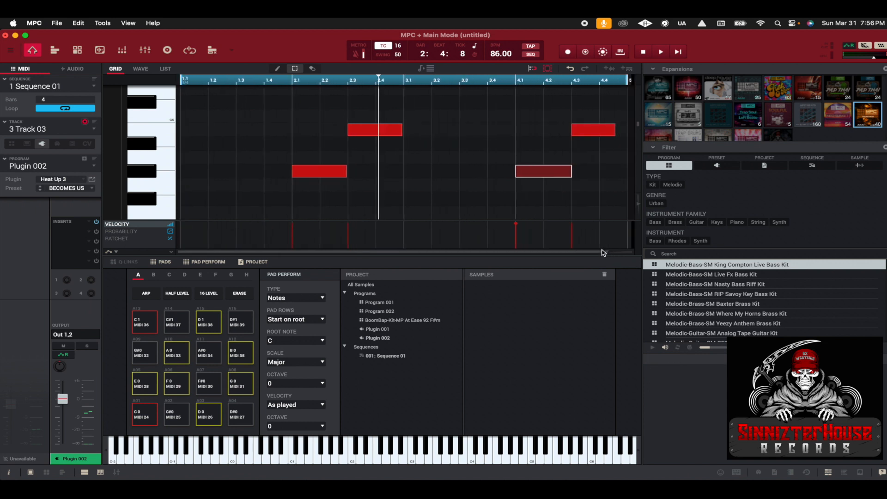
Play the sequence and lower the volume of Track 03's Plugin 002 channel to balance the pad in the mix.
key(space)
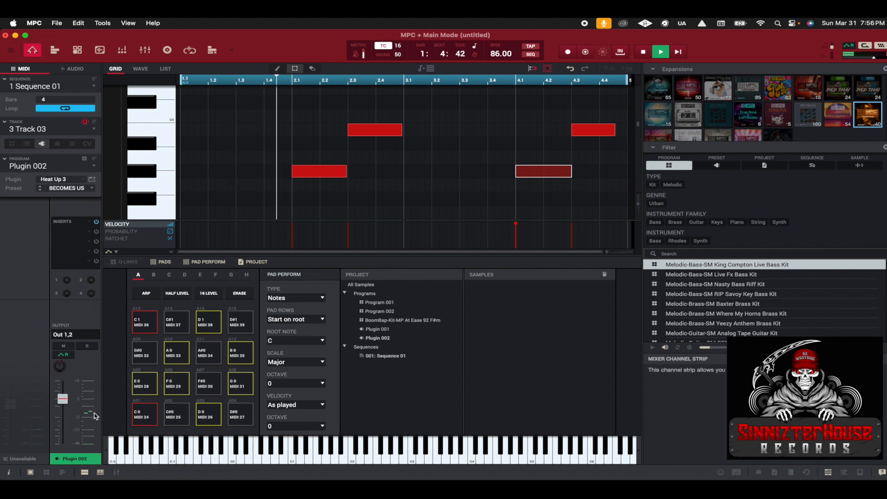
drag(62, 399, 61, 423)
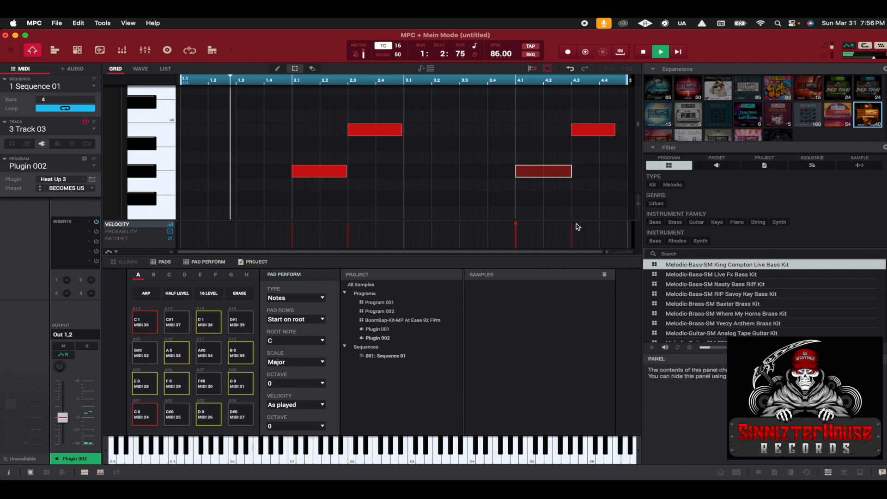
drag(638, 204, 638, 214)
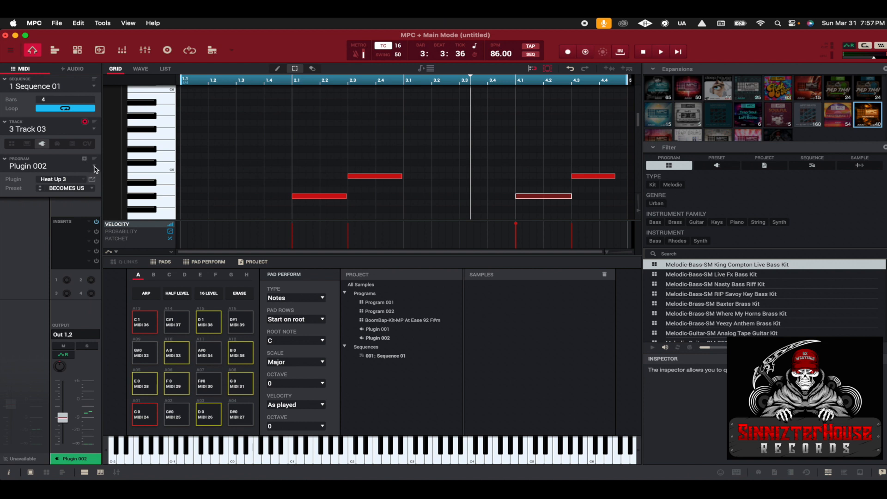
Look through the list of available tracks to its end without choosing another track.
click(94, 129)
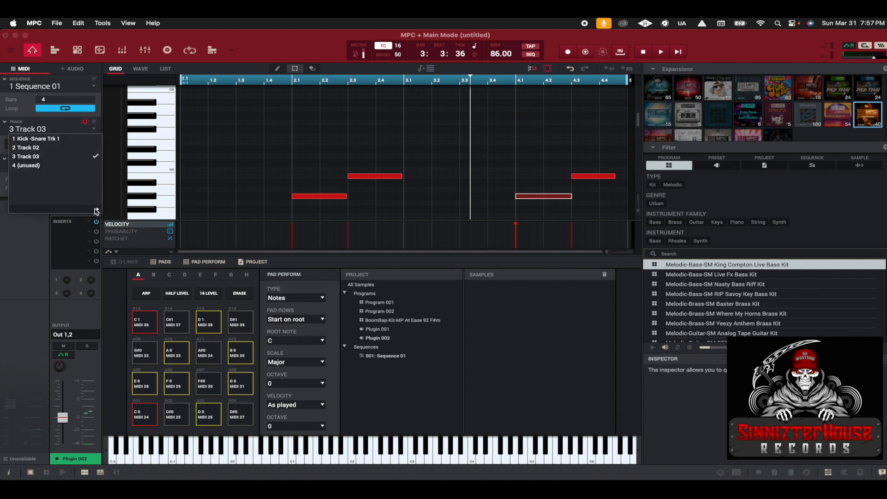
mouse_move(97, 210)
scroll(136, 201, down, 15)
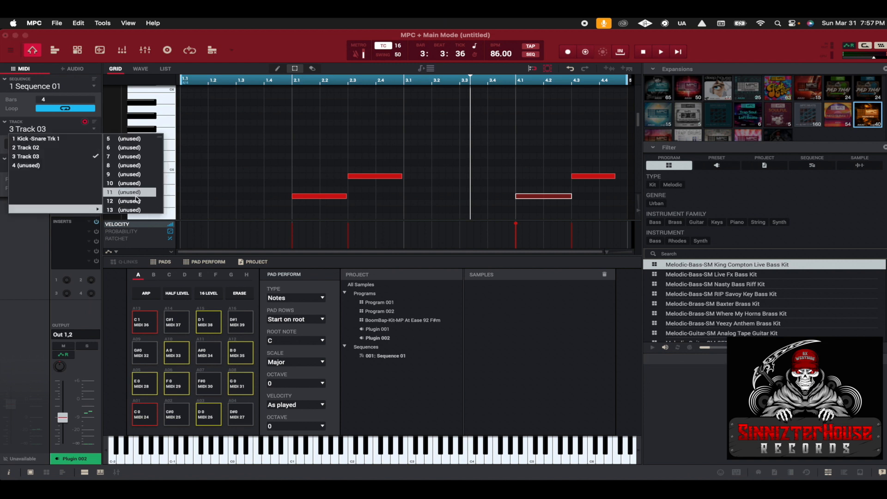
scroll(138, 200, down, 20)
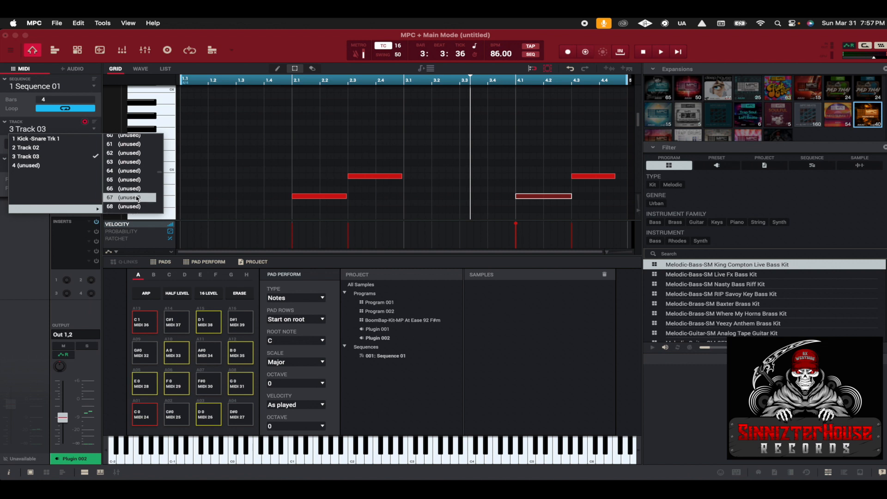
scroll(138, 199, down, 5)
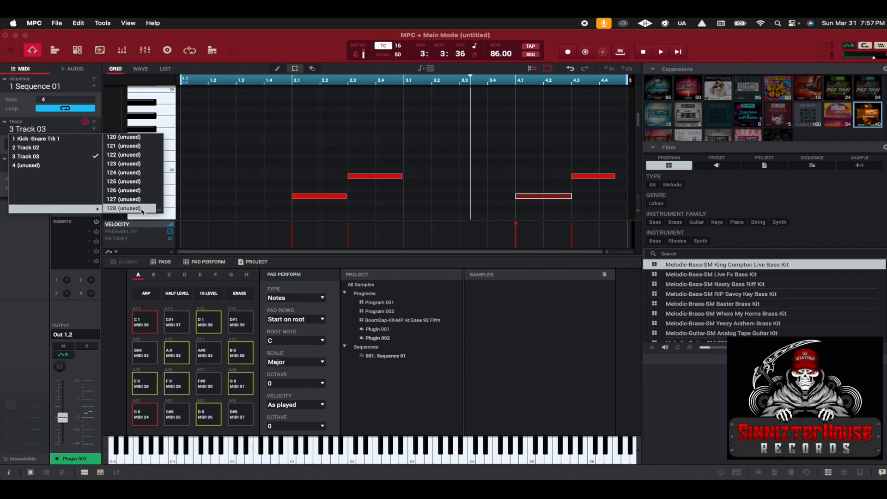
click(40, 243)
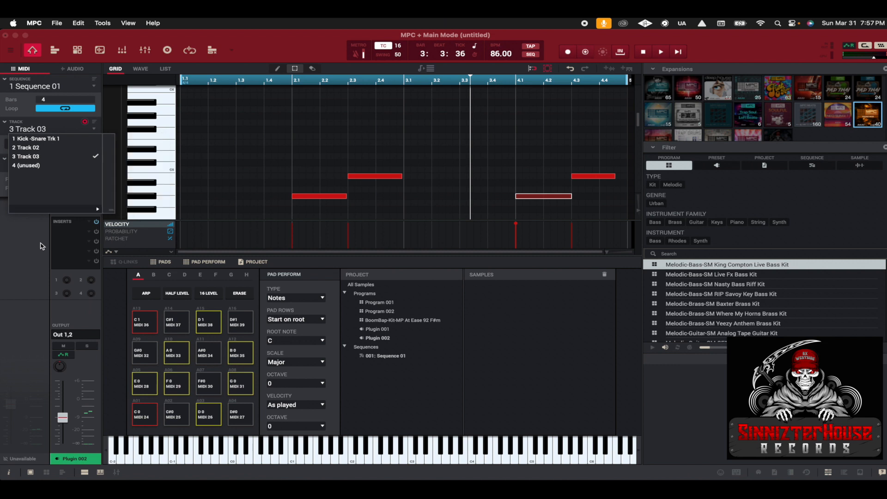